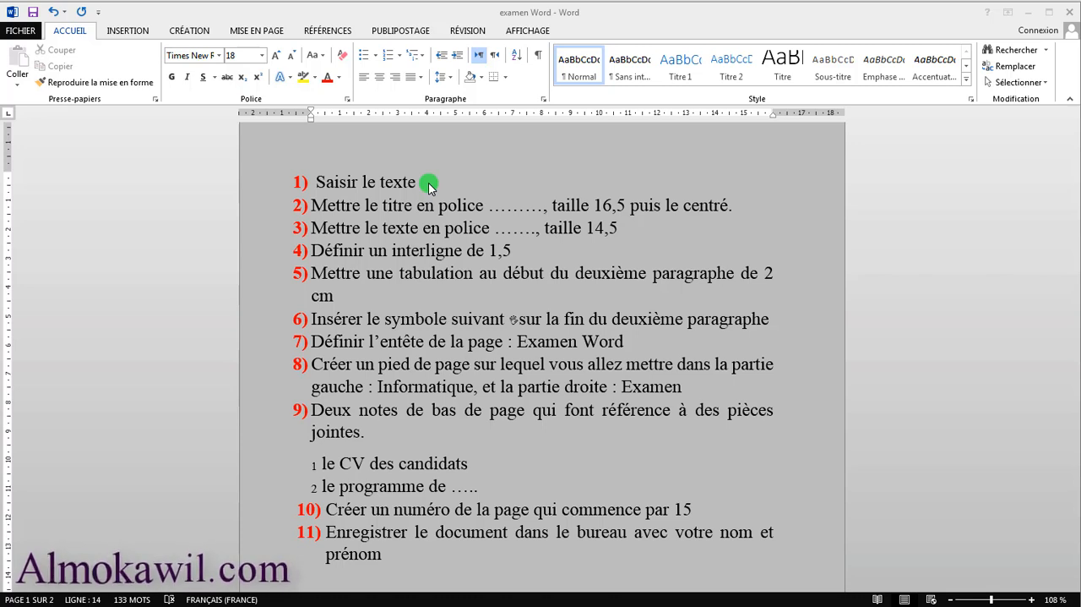
Look through the list of available fonts for the title-formatting task in item 2, leaving the font unchanged
click(429, 183)
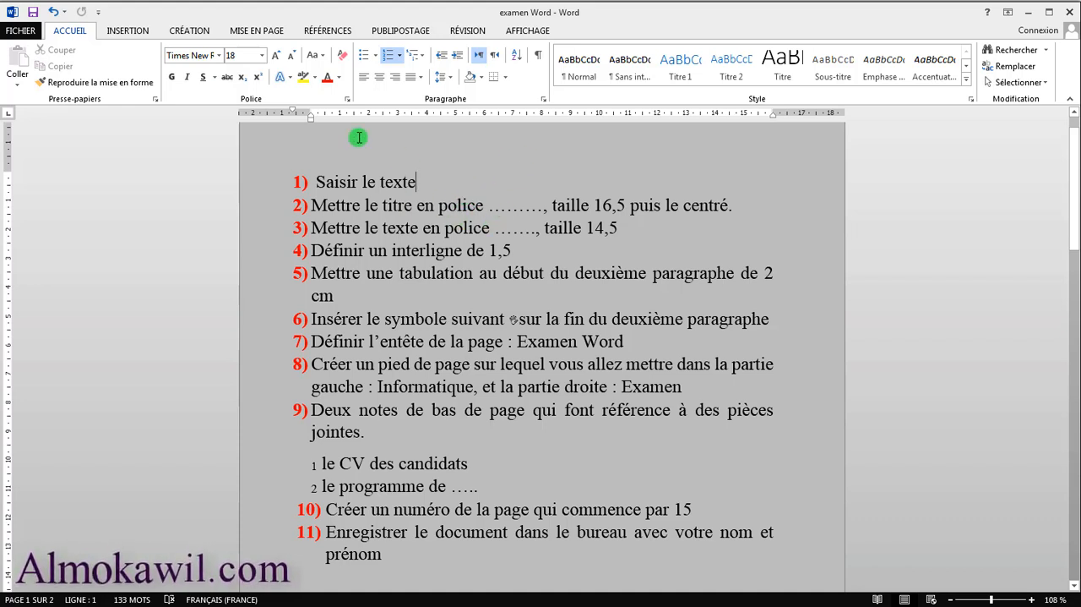
click(219, 55)
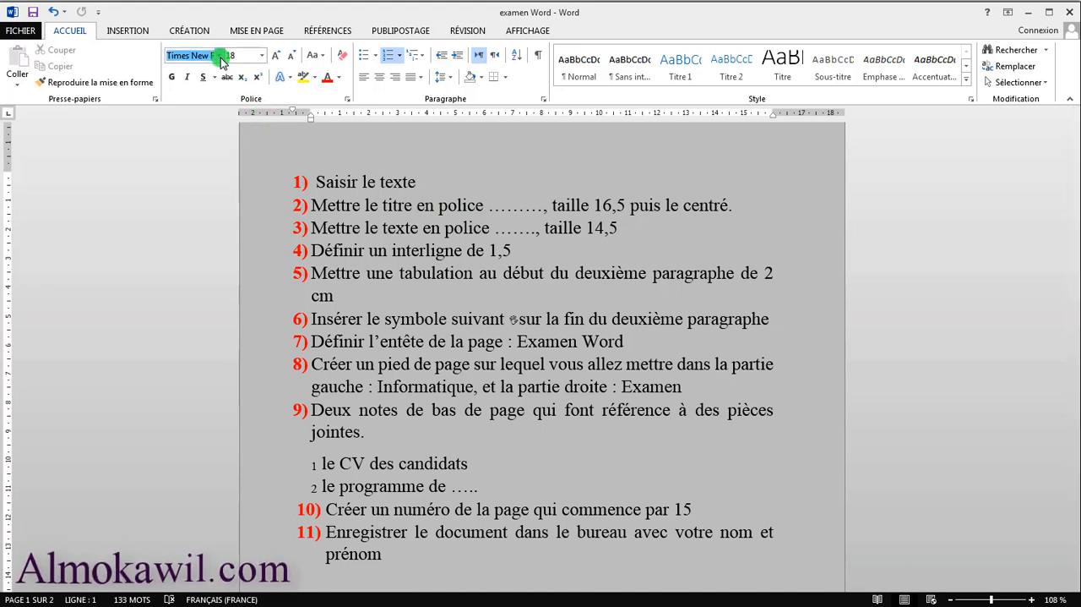
click(510, 205)
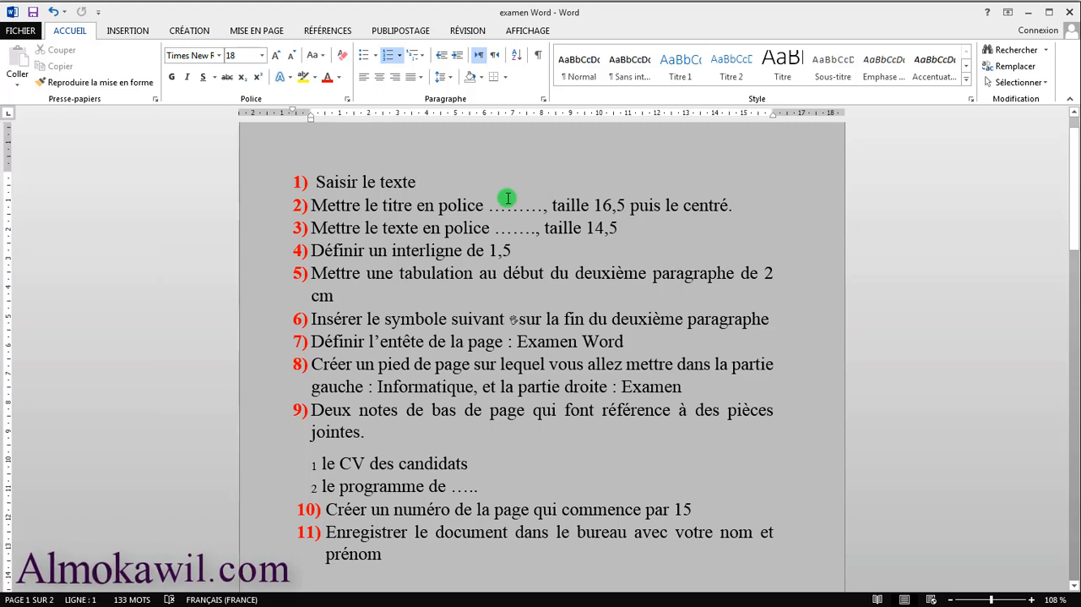
click(219, 55)
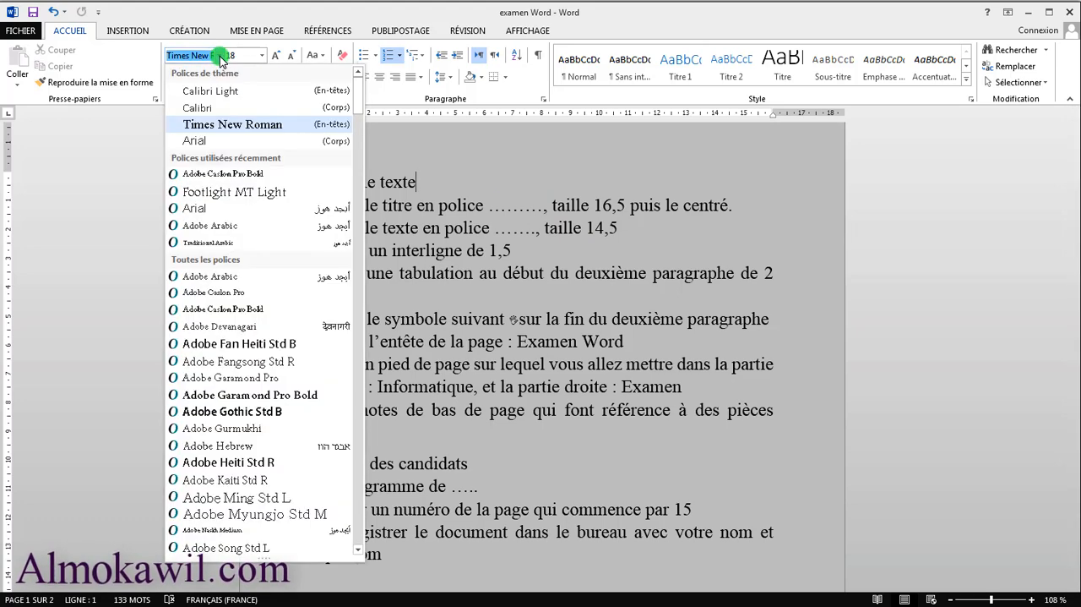
mouse_move(357, 108)
mouse_down()
mouse_move(369, 168)
mouse_move(357, 210)
mouse_move(353, 119)
mouse_up()
click(492, 205)
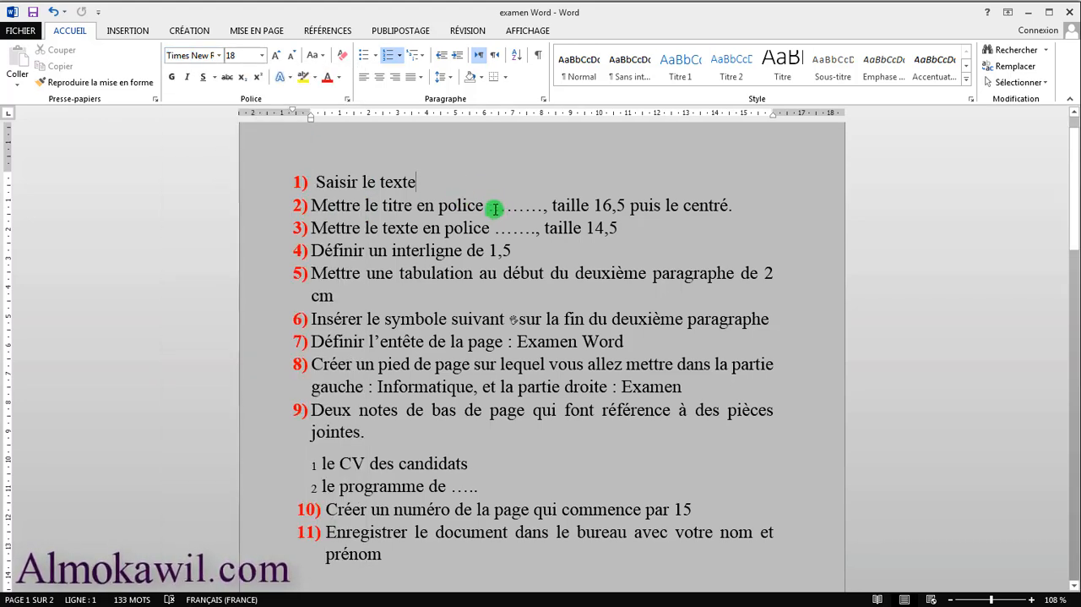
Jump to the fonts starting with R and look through the font list without applying any font
click(223, 56)
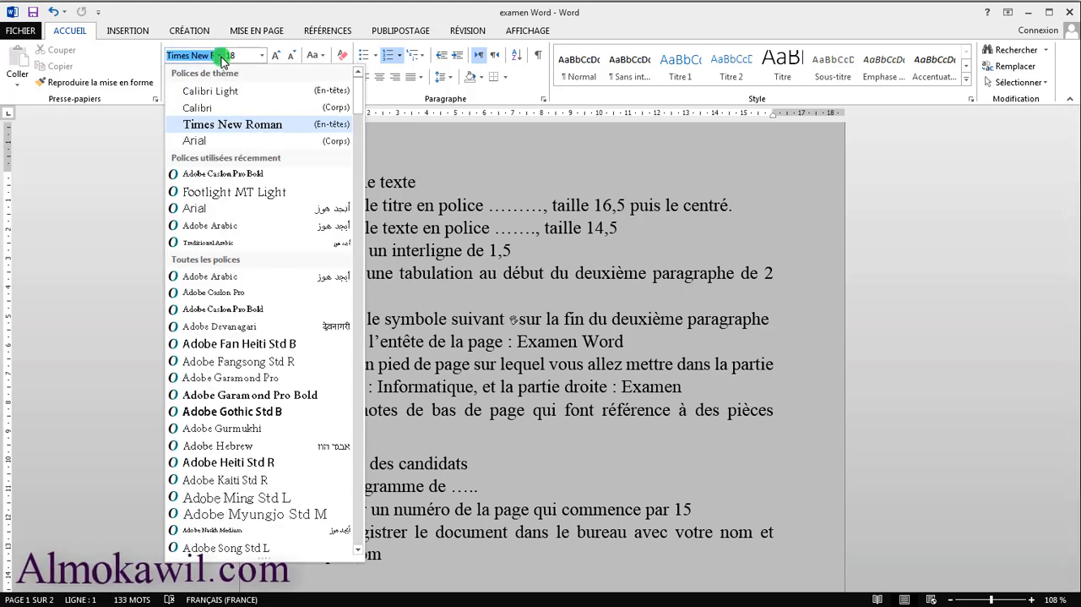
click(221, 55)
click(221, 56)
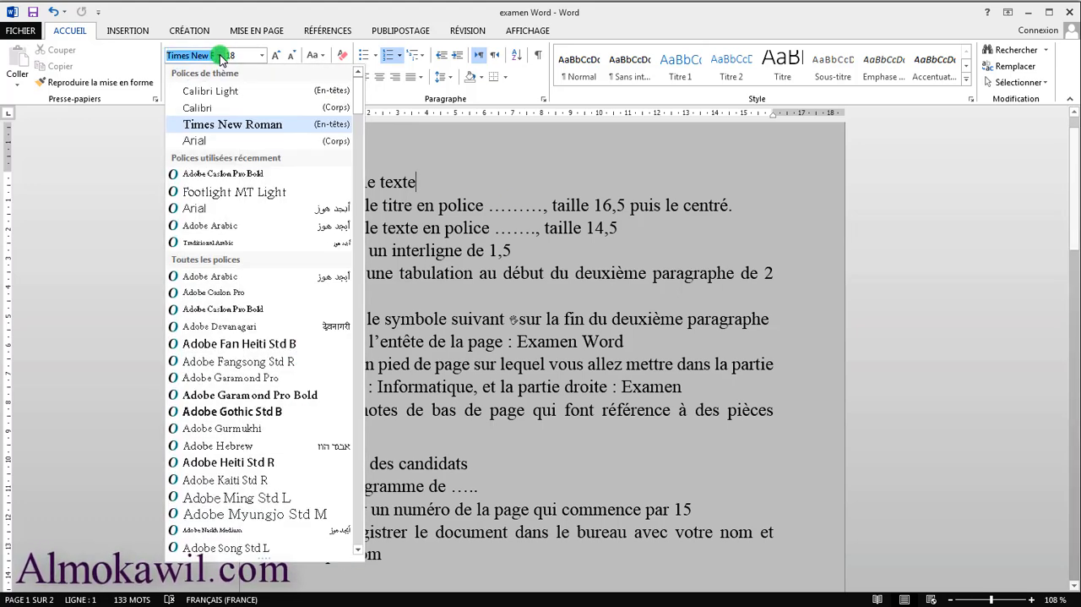
text(Raavi)
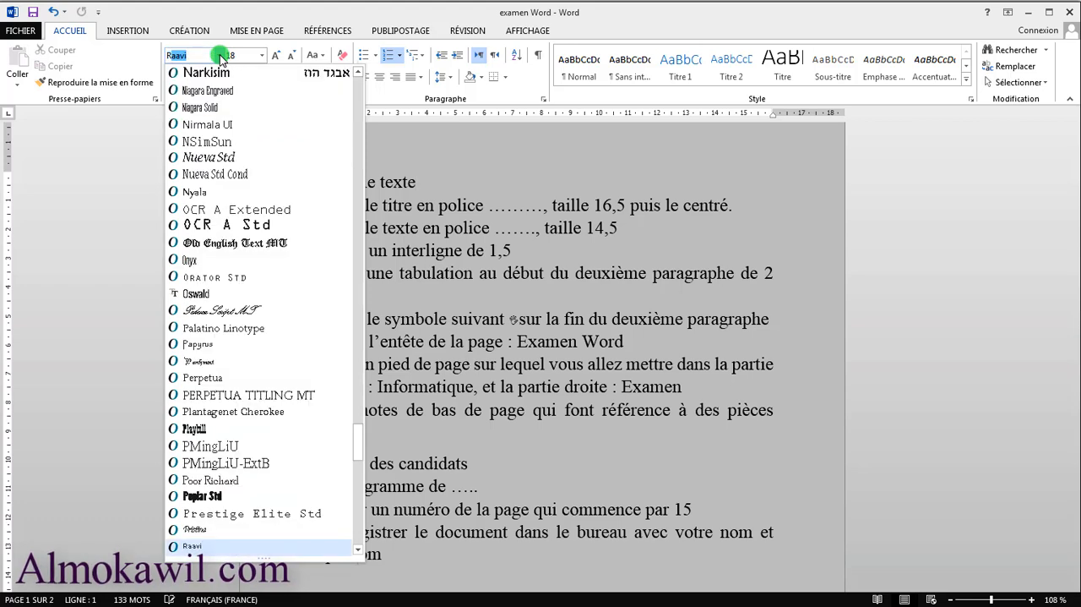
drag(359, 434, 358, 460)
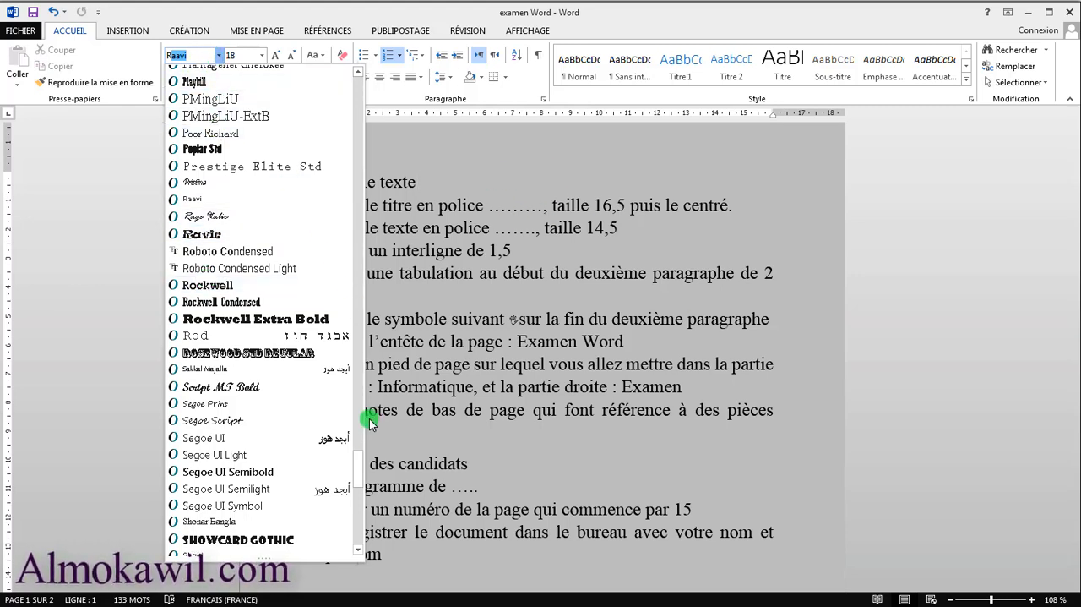
drag(352, 475, 353, 88)
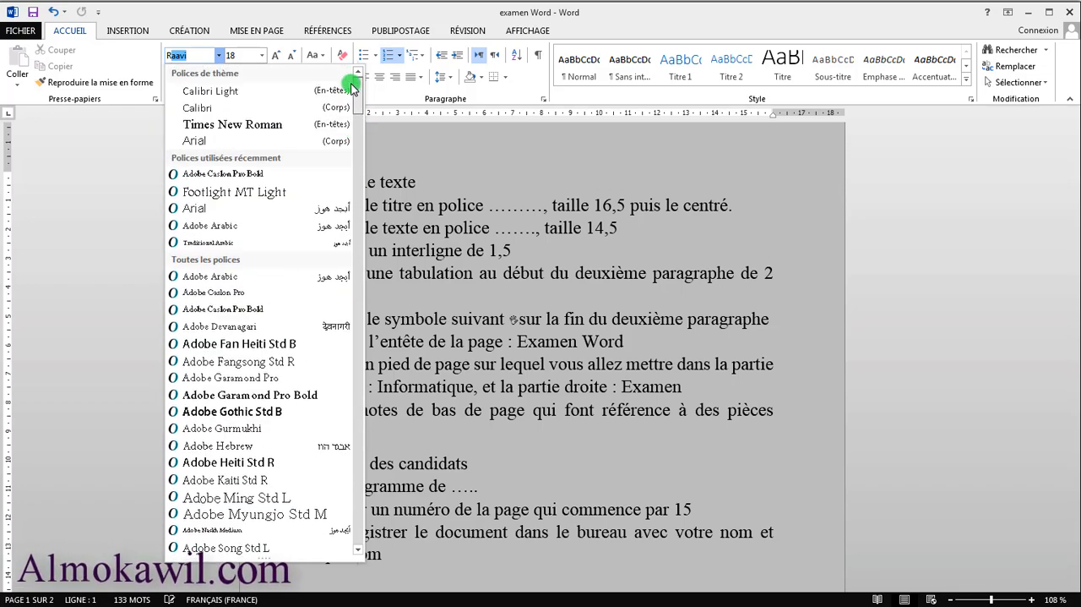
click(488, 206)
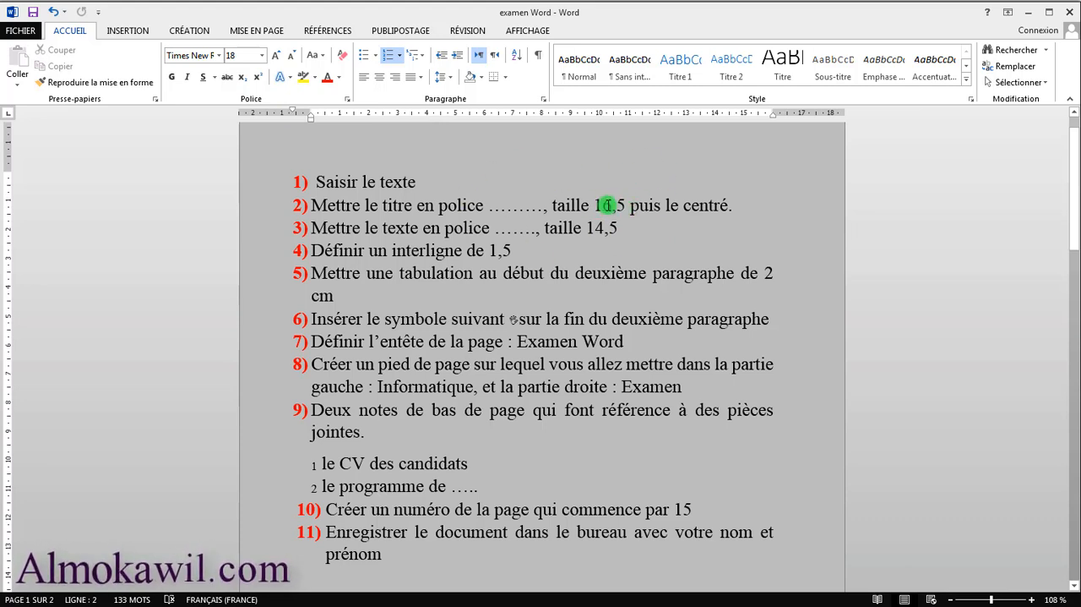
Try a font size of 16,5 on item 2, the title-formatting line
click(262, 55)
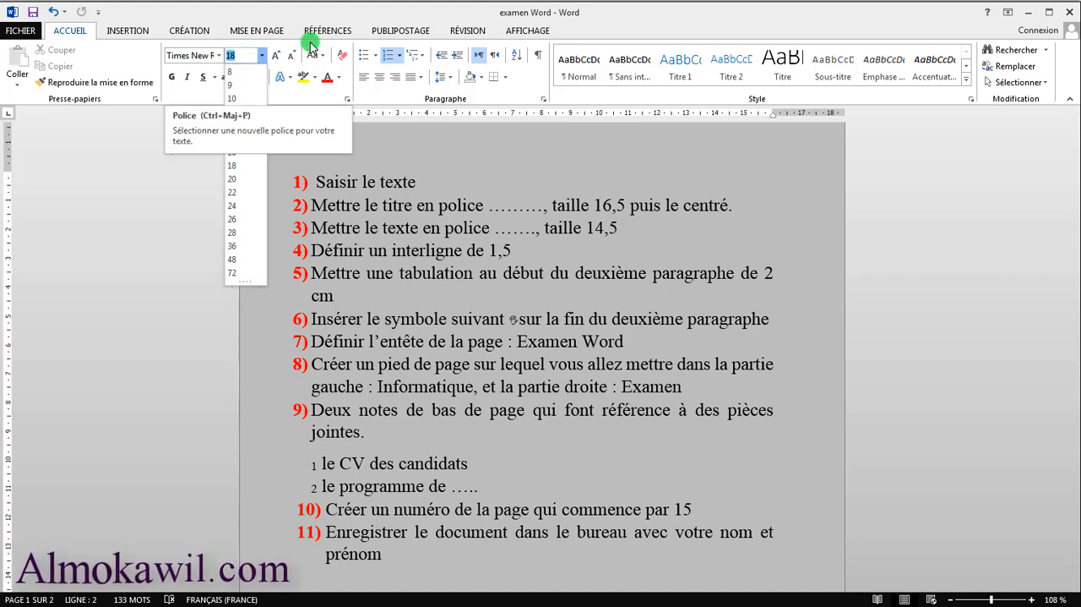
text(1)
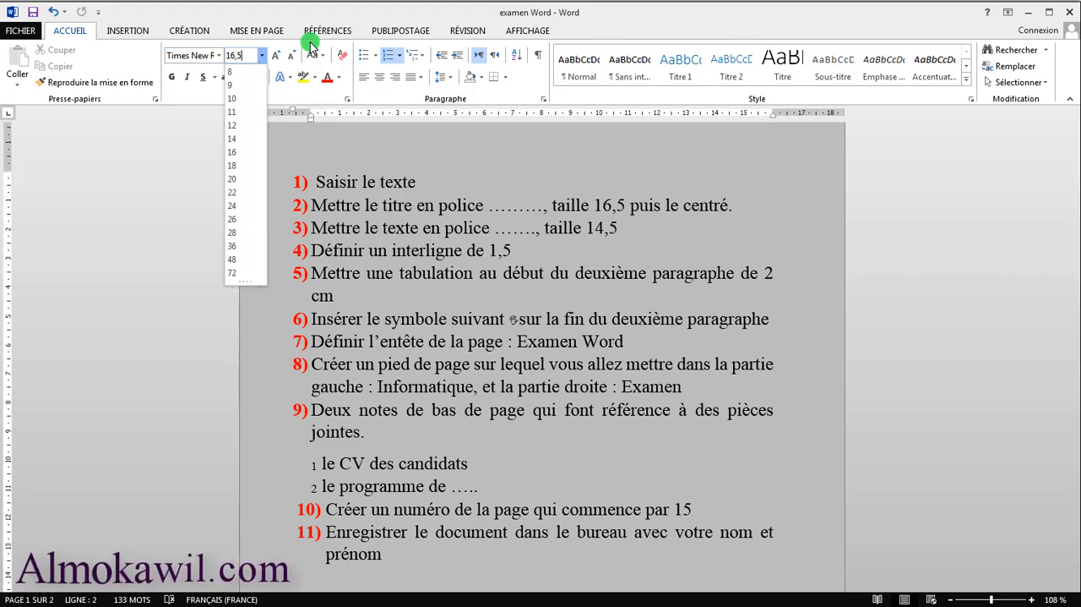
key(Escape)
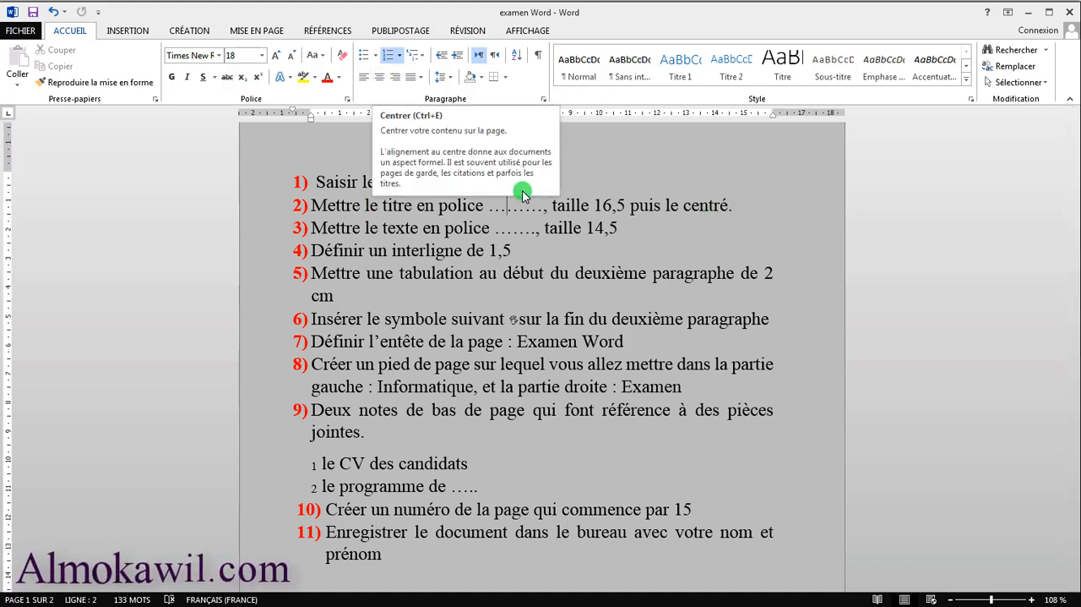
Examine the available fonts and font sizes for item 3, the body-text formatting line, without applying any
click(663, 273)
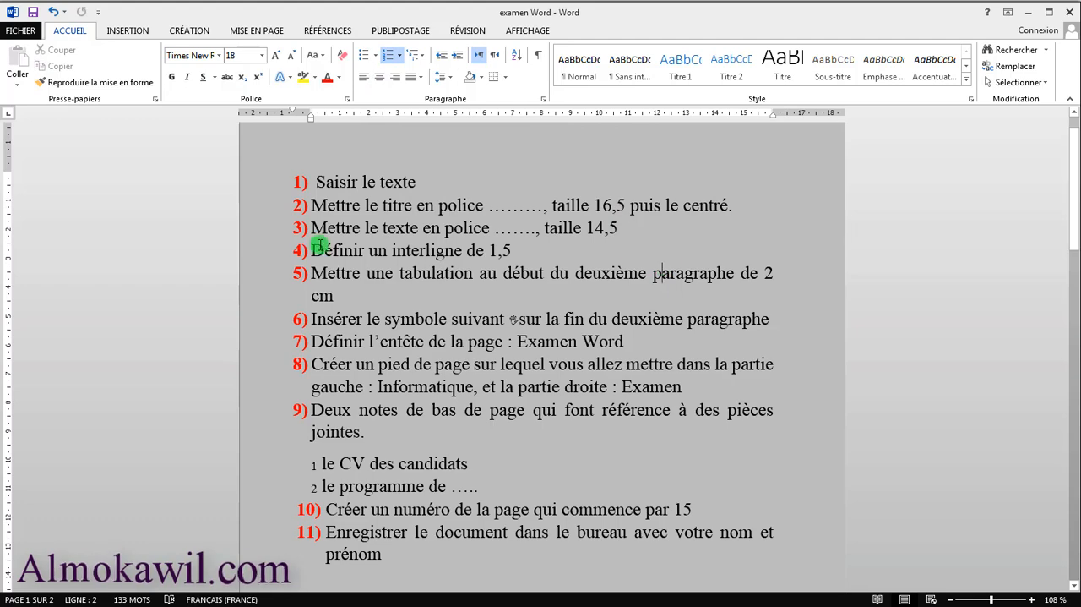
click(470, 228)
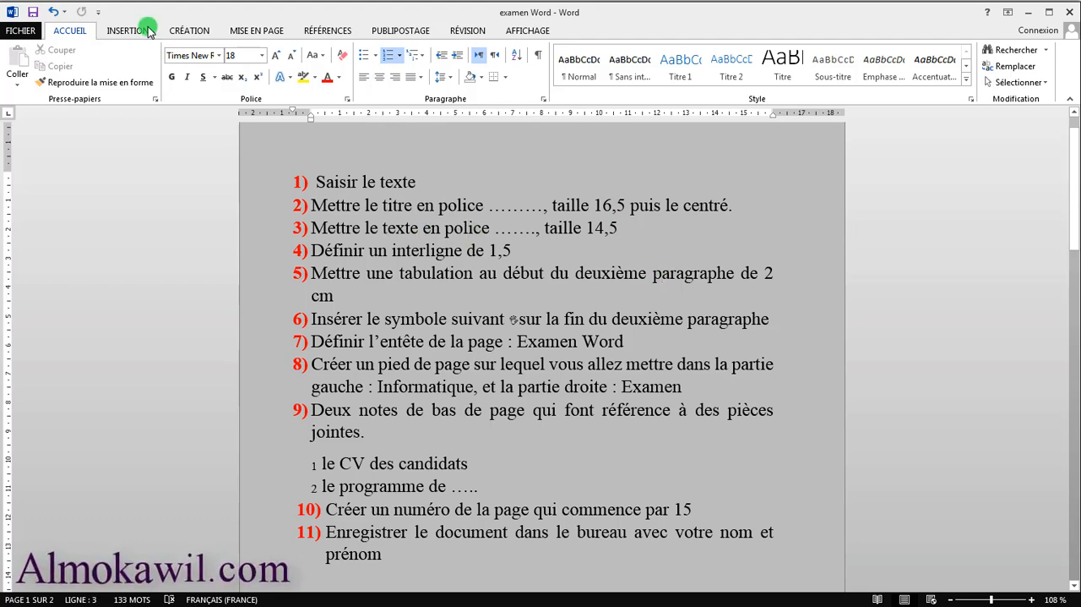
click(219, 55)
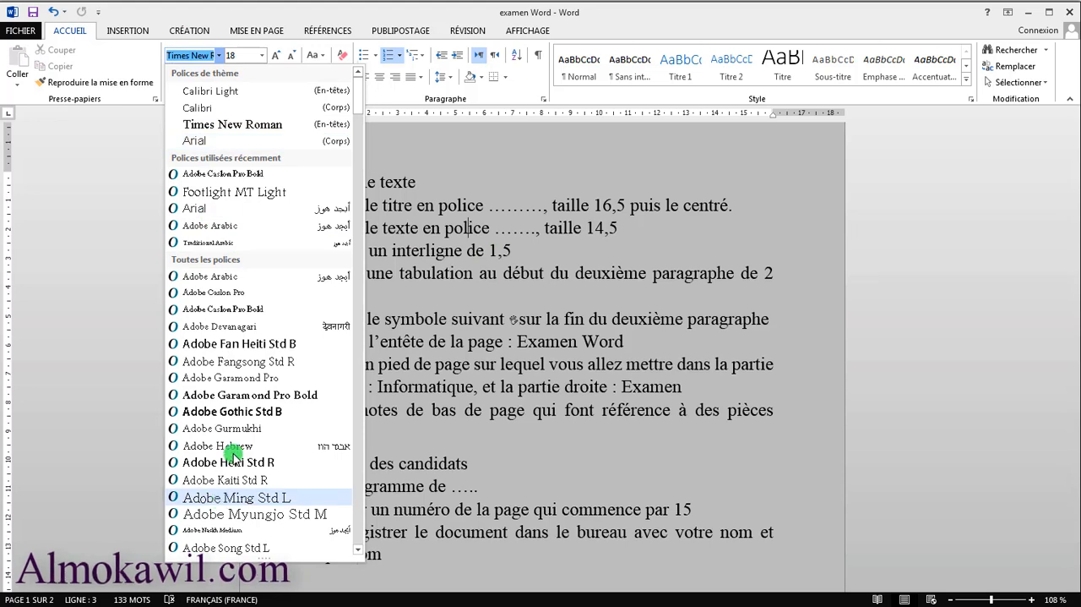
click(464, 231)
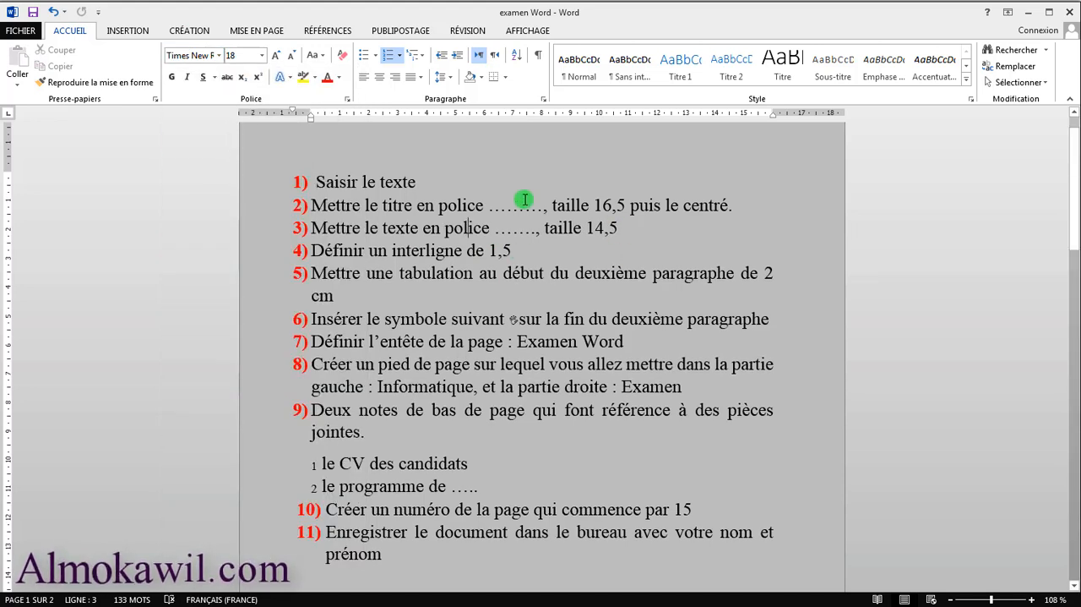
click(262, 56)
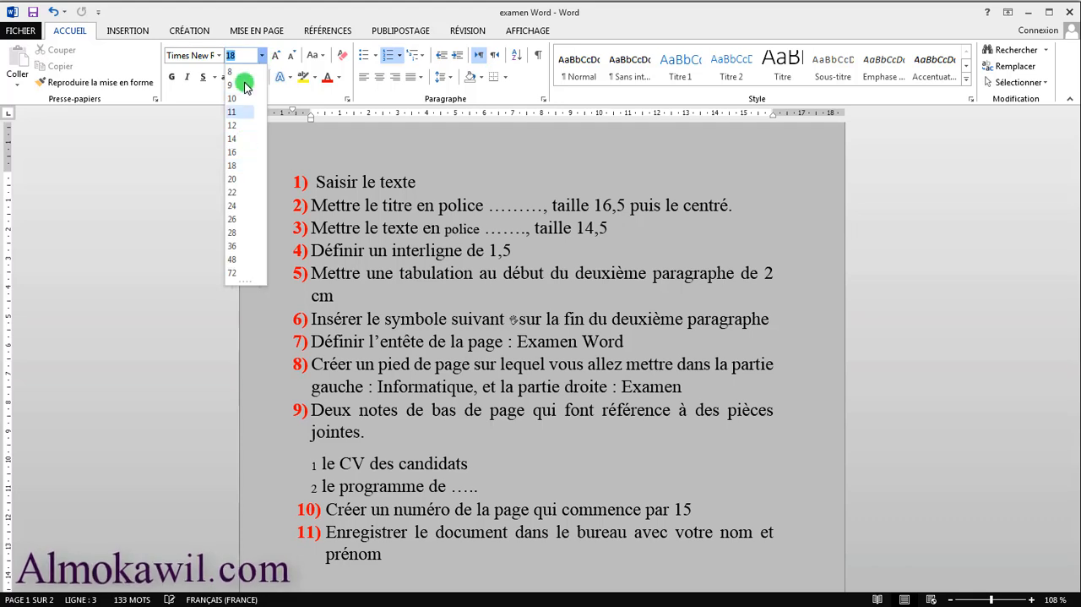
click(517, 250)
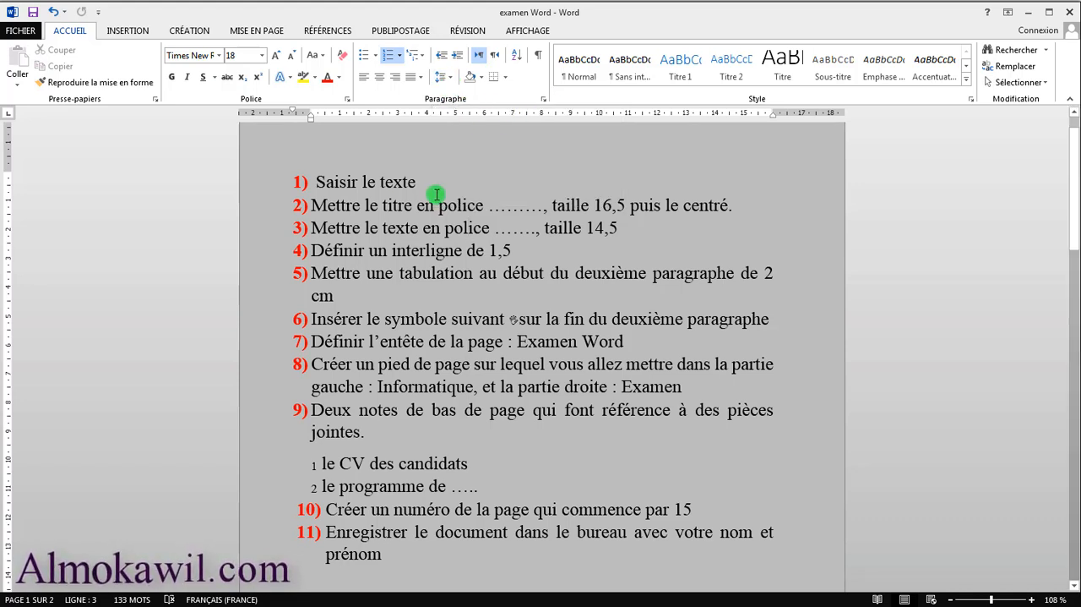
Examine the document's paragraph spacing presets without applying one
click(190, 38)
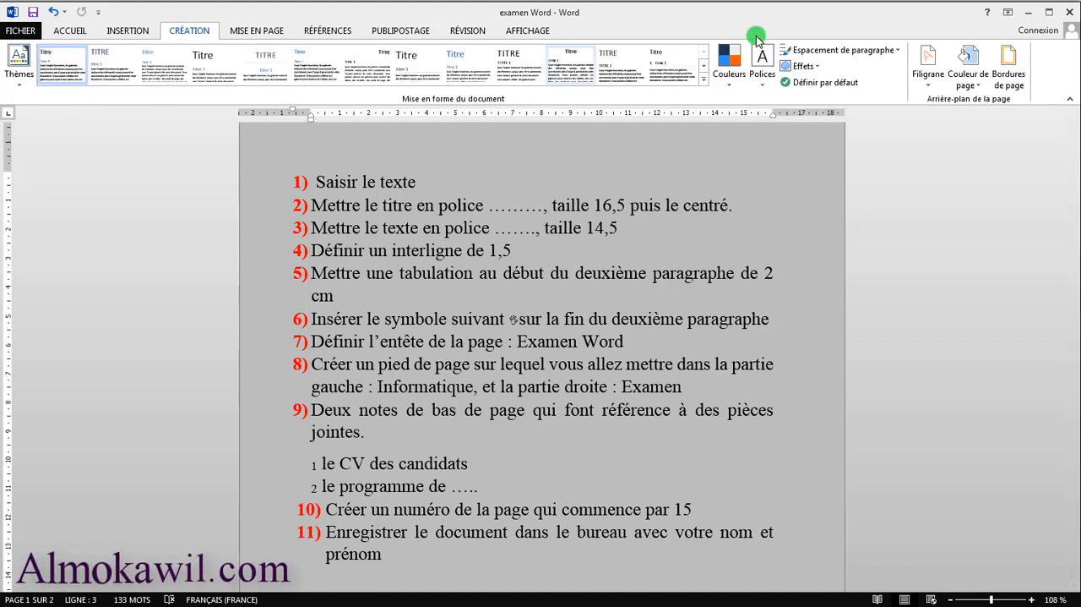
click(895, 50)
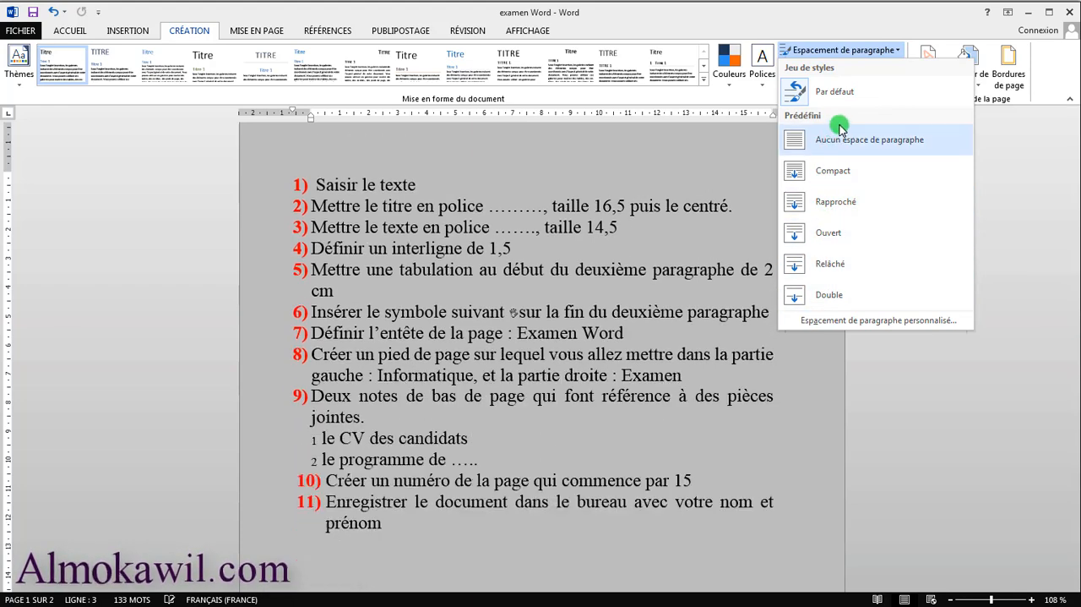
click(737, 233)
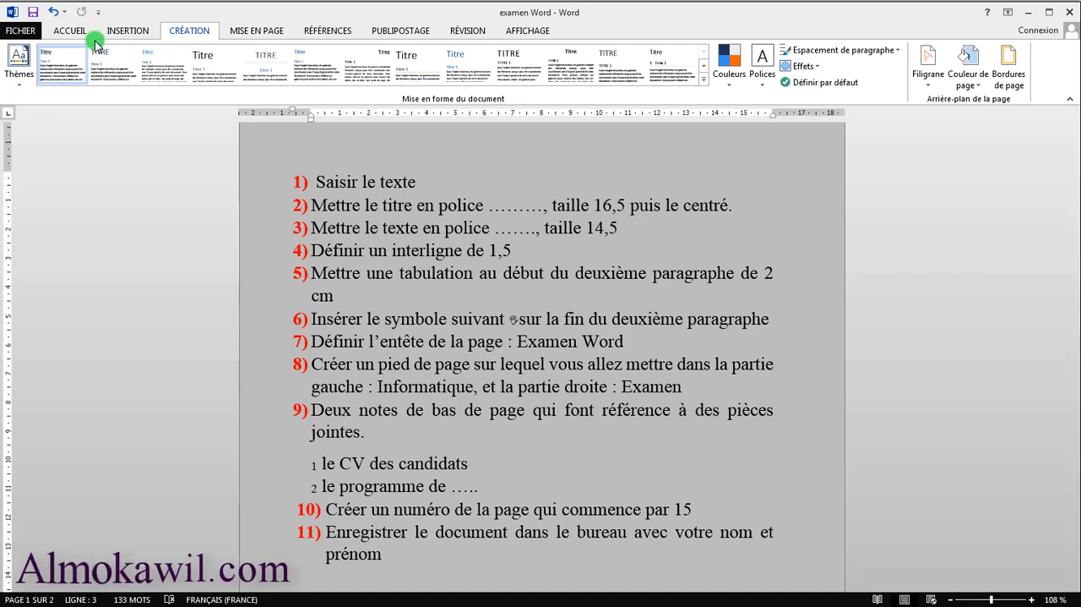
View the gallery of recent symbols available for insertion and close it without inserting one
click(128, 30)
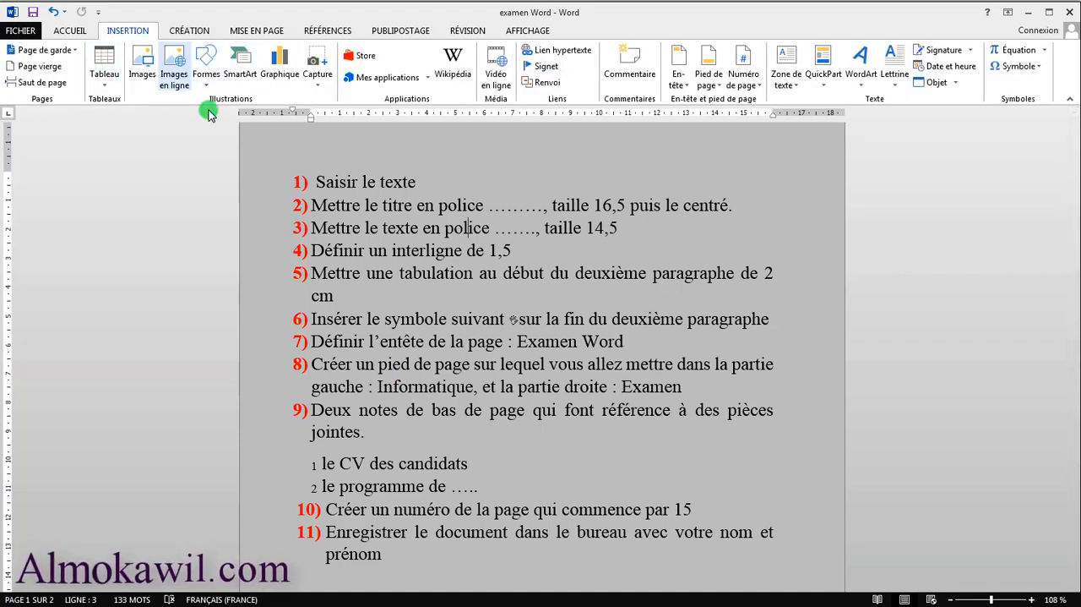
click(1020, 67)
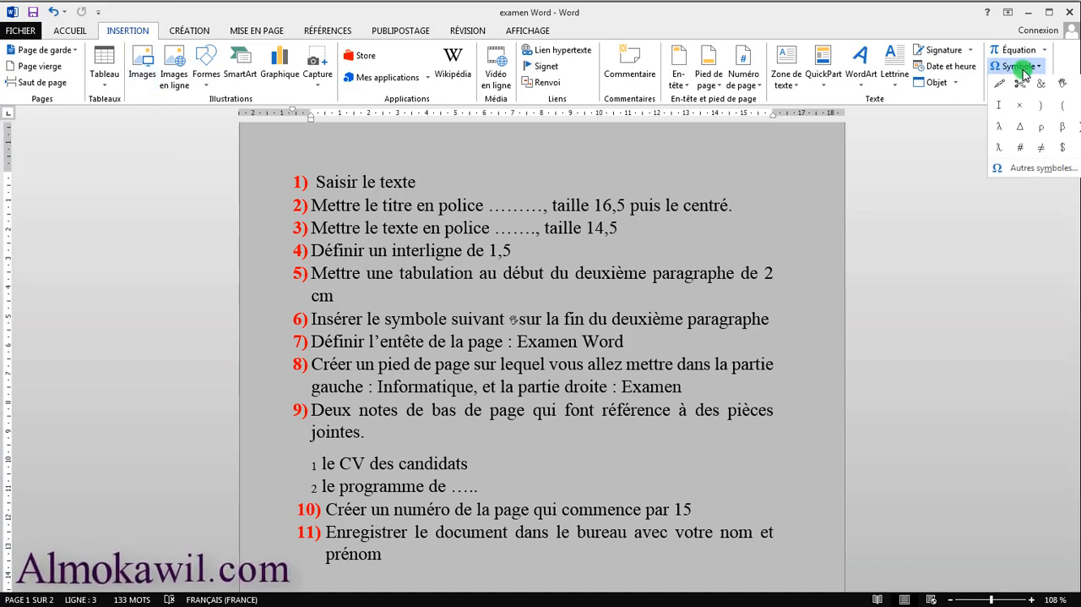
click(1014, 66)
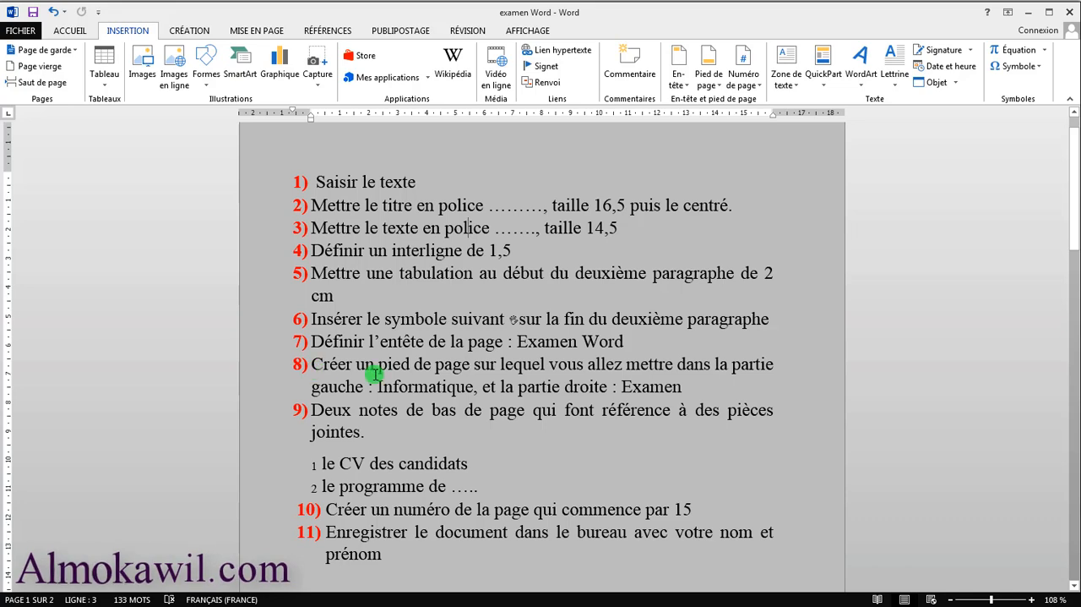
Open the header area of page 1 for editing and return to the body text
scroll(373, 374, up, 1)
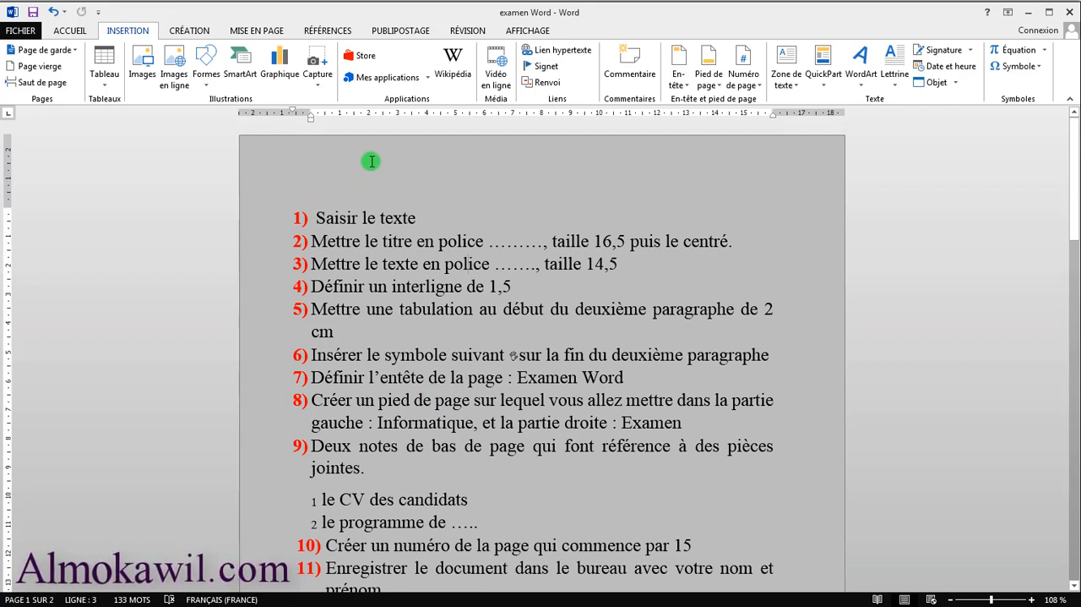
double_click(395, 161)
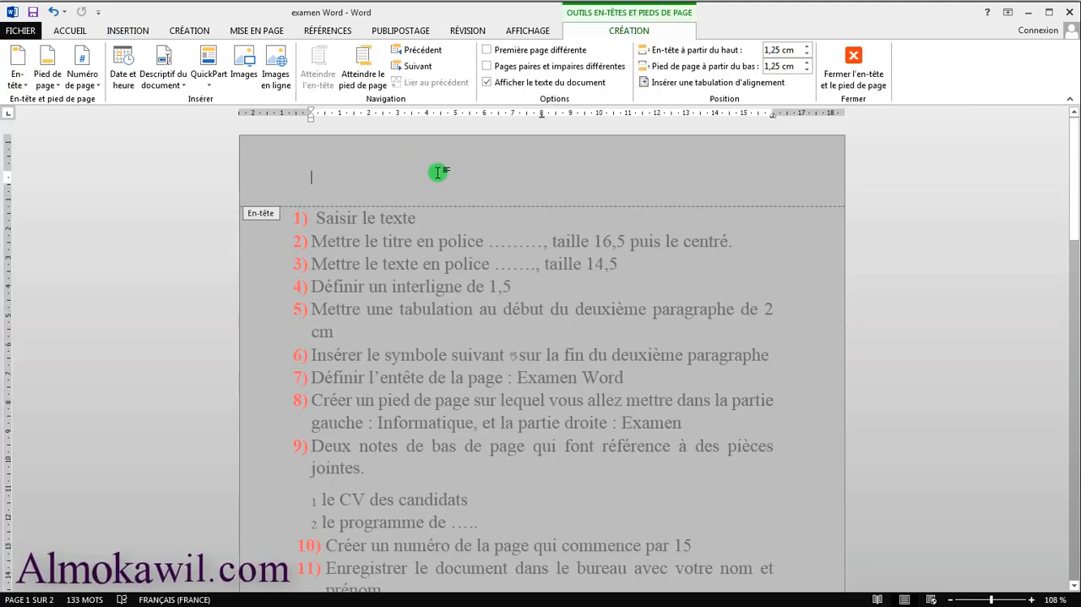
double_click(423, 288)
Look through the gallery of built-in header designs and close it without choosing one
click(127, 32)
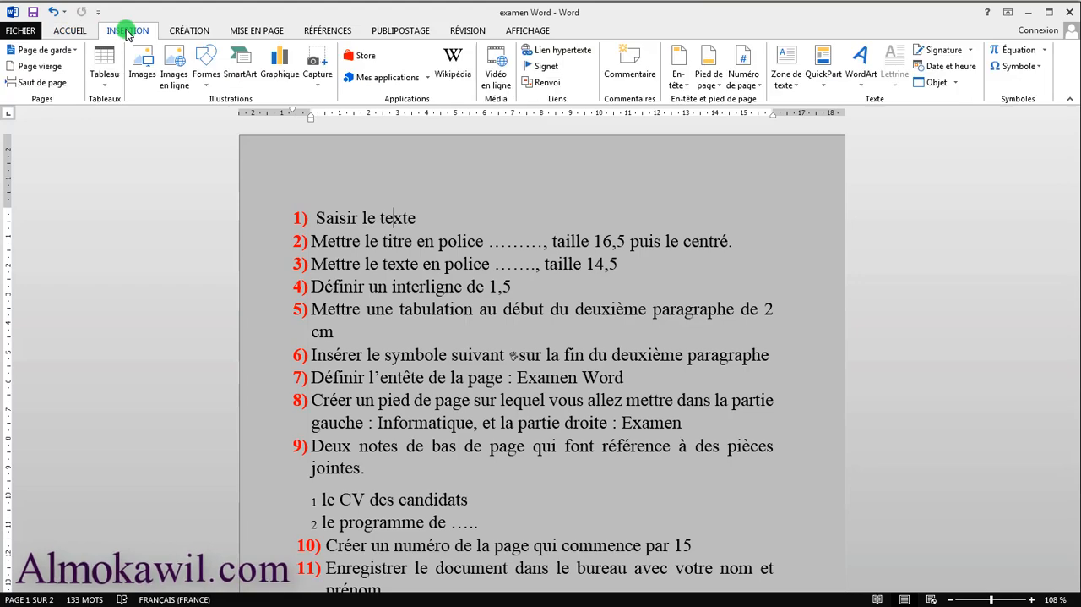
click(680, 63)
scroll(947, 215, down, 1)
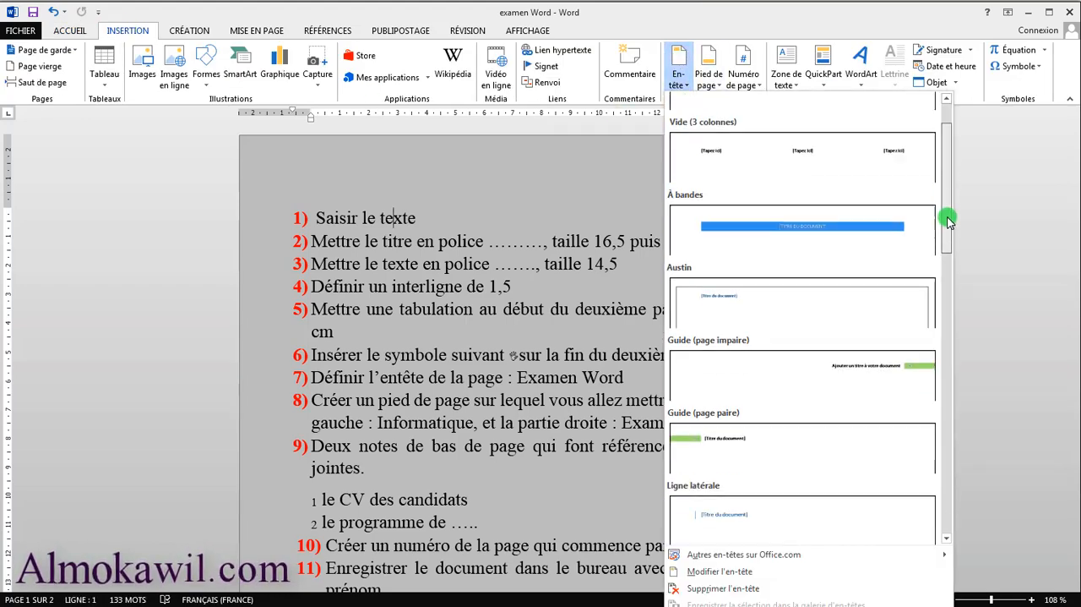
drag(947, 220, 833, 181)
click(463, 329)
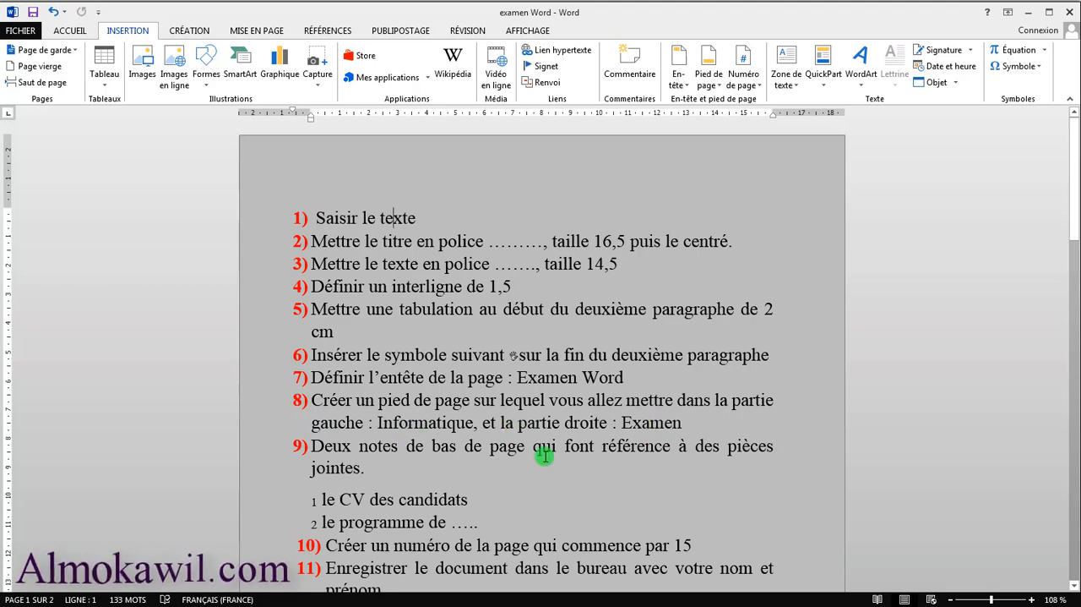
Open the footer area of page 1 for editing and return to the body text
scroll(544, 456, down, 10)
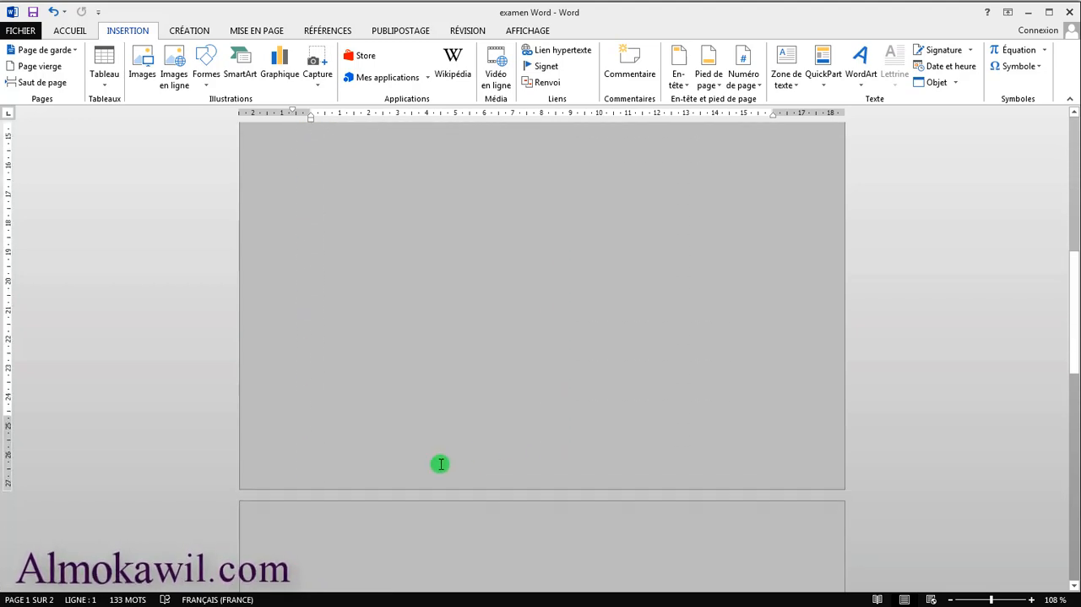
double_click(513, 458)
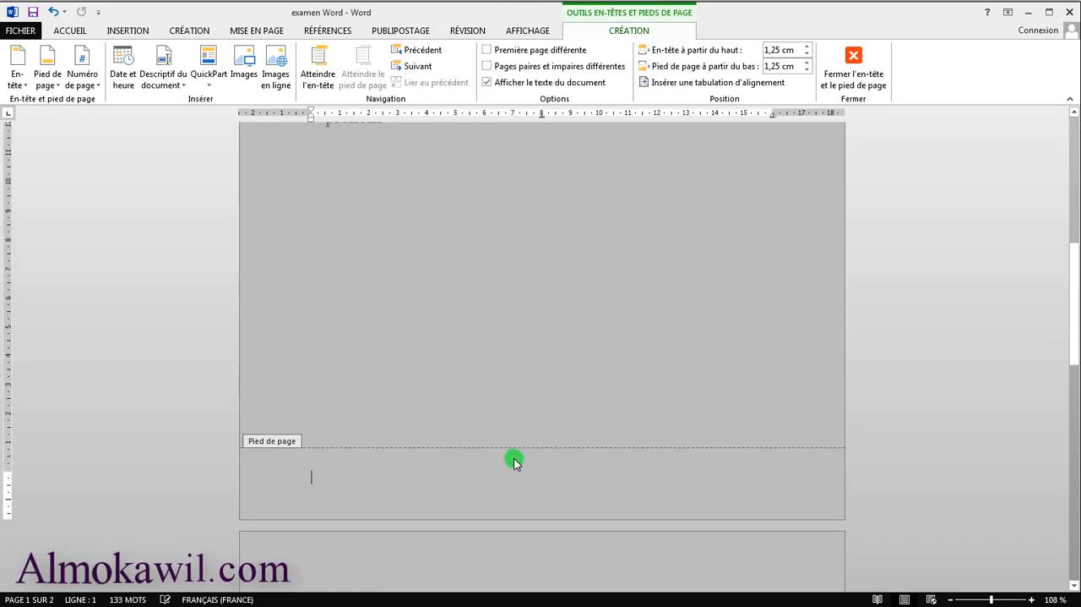
key(Escape)
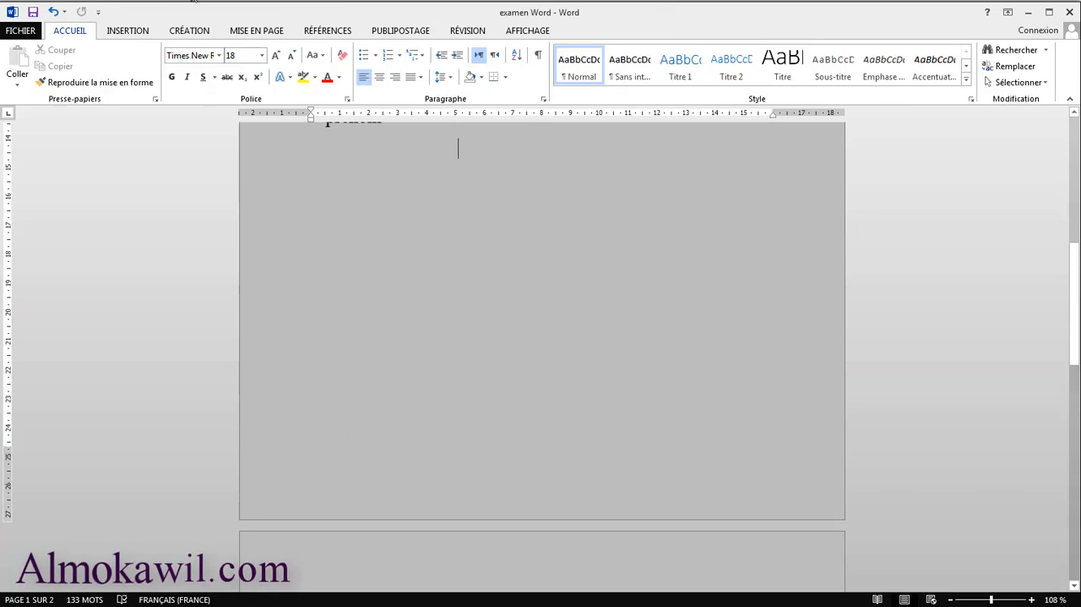
Check the footer task and the footer insertion command, and open the footer area of page 1 for editing
click(142, 33)
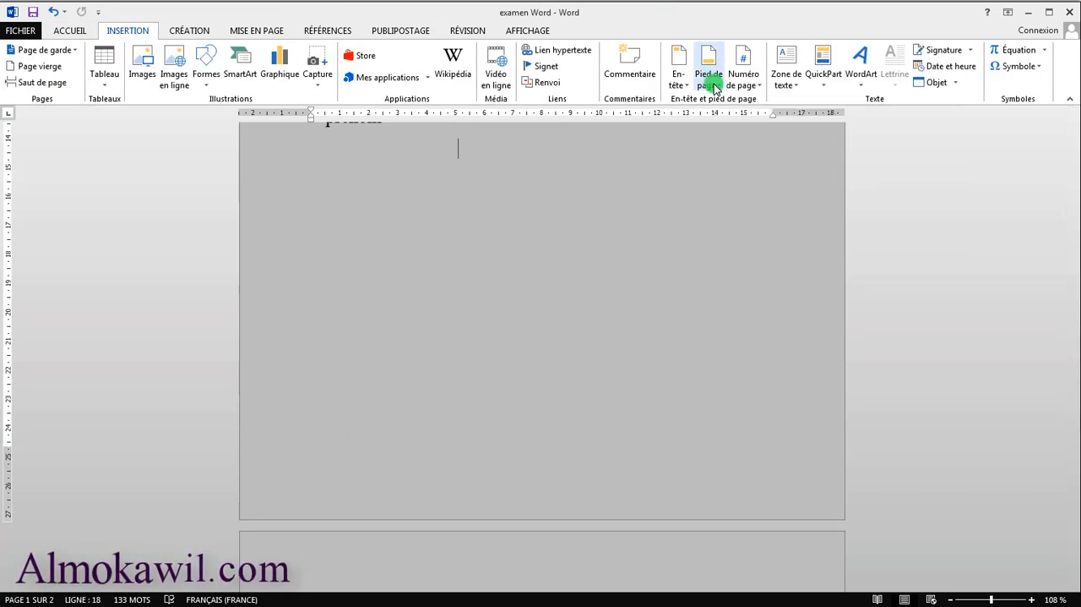
scroll(633, 297, up, 5)
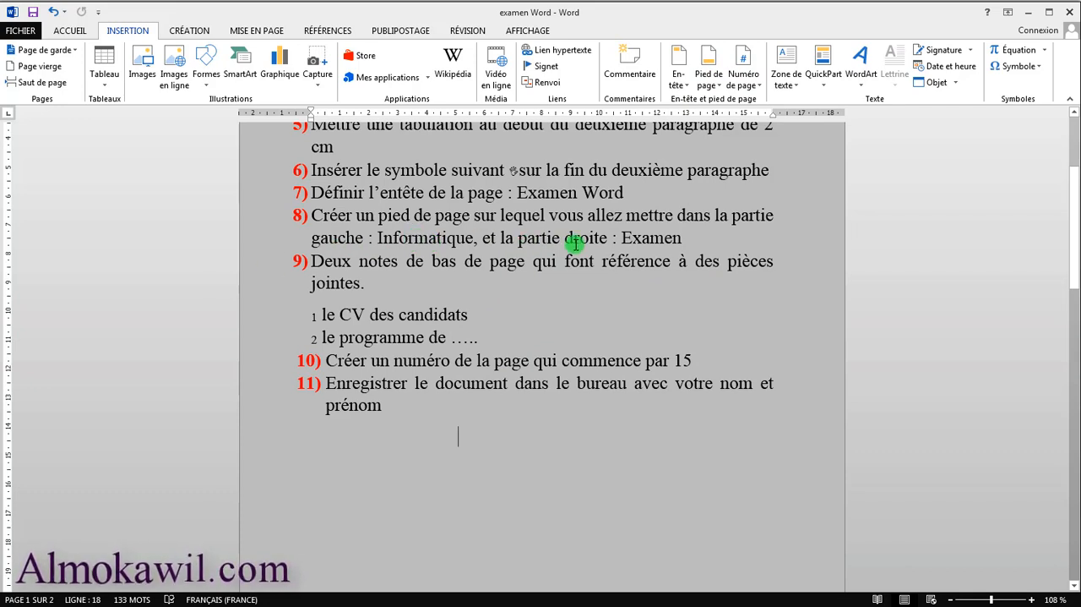
scroll(535, 437, down, 4)
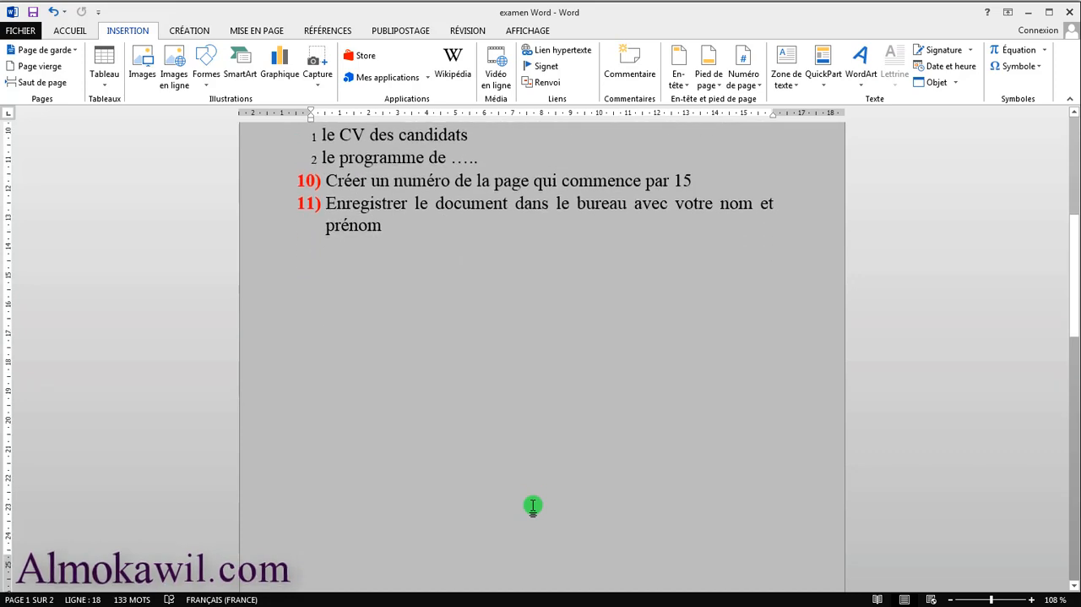
double_click(439, 528)
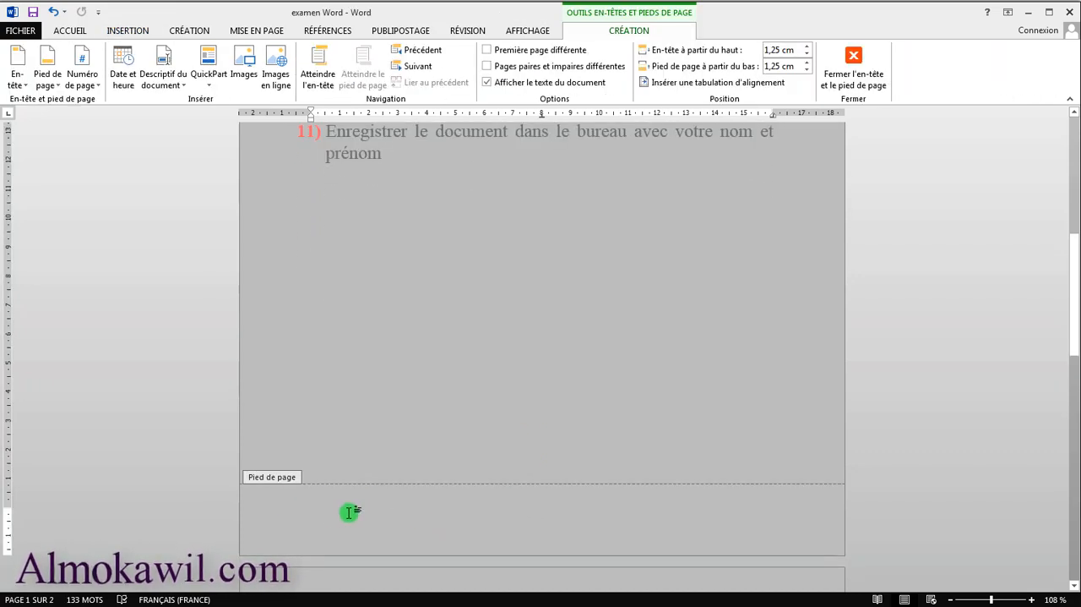
text(d)
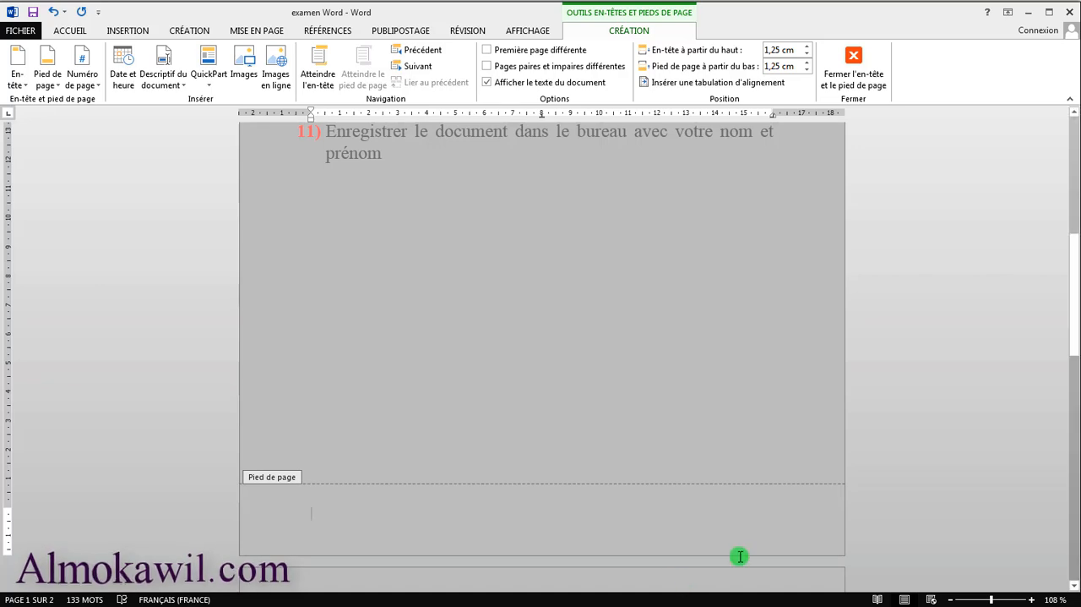
Reread the footer task, display the insertion commands with the footer open, and return to the body text
scroll(769, 547, up, 5)
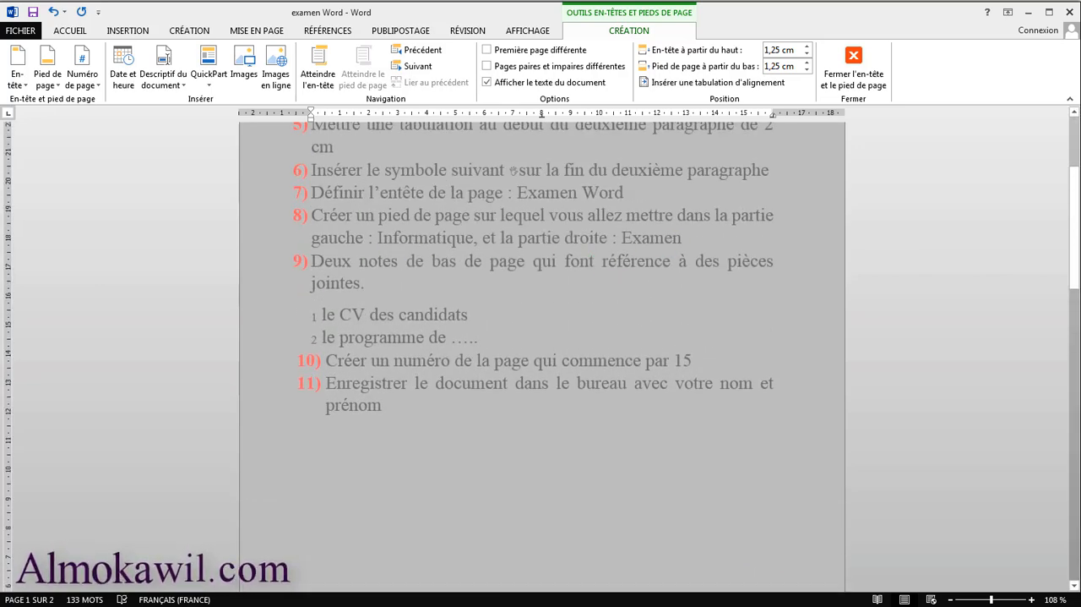
scroll(513, 170, down, 4)
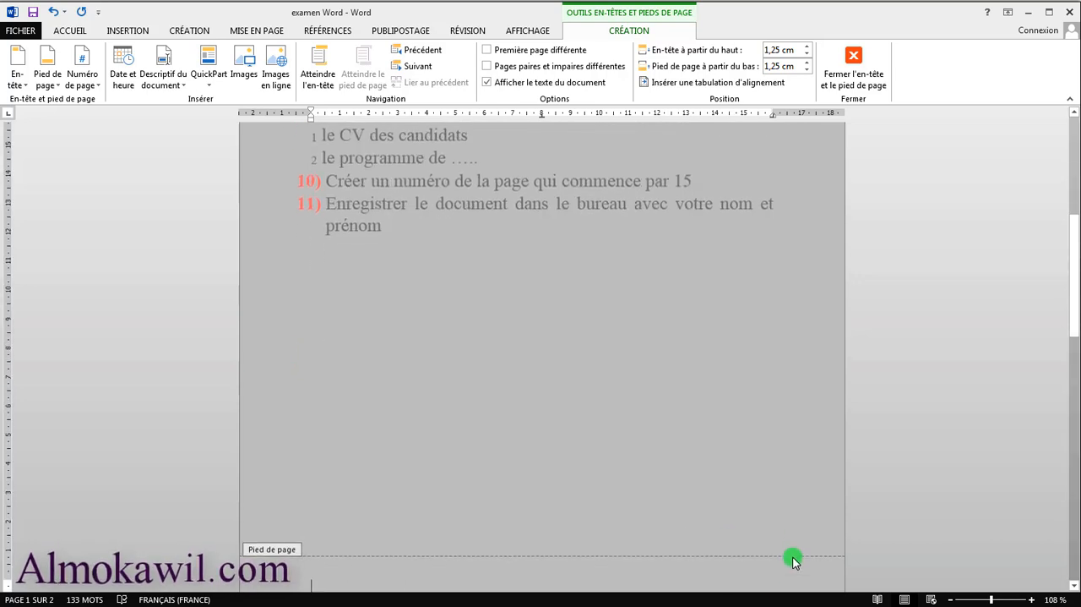
scroll(794, 541, down, 1)
scroll(727, 568, down, 2)
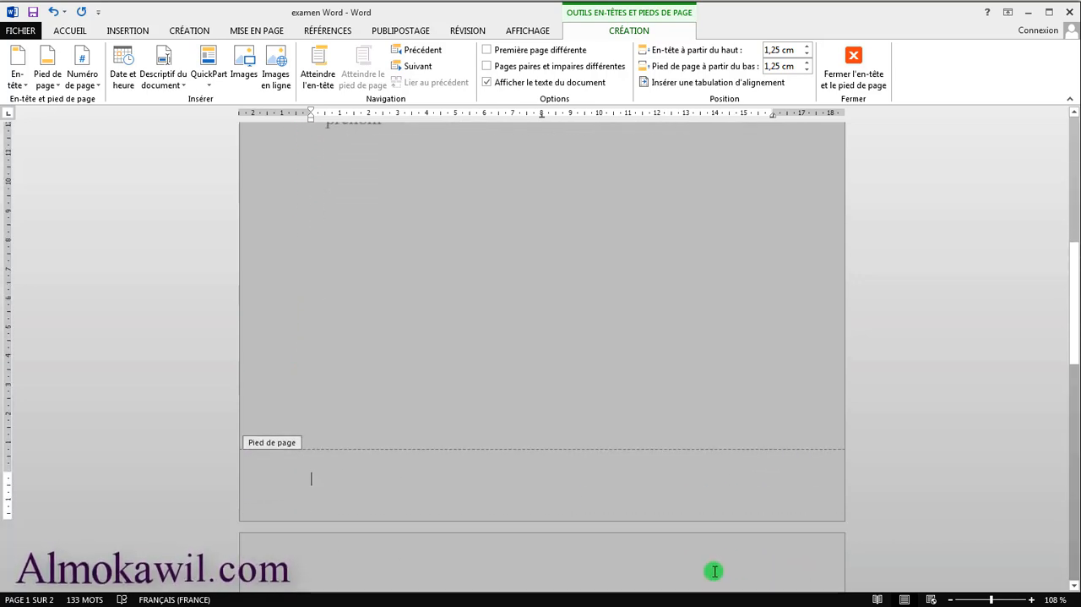
click(128, 32)
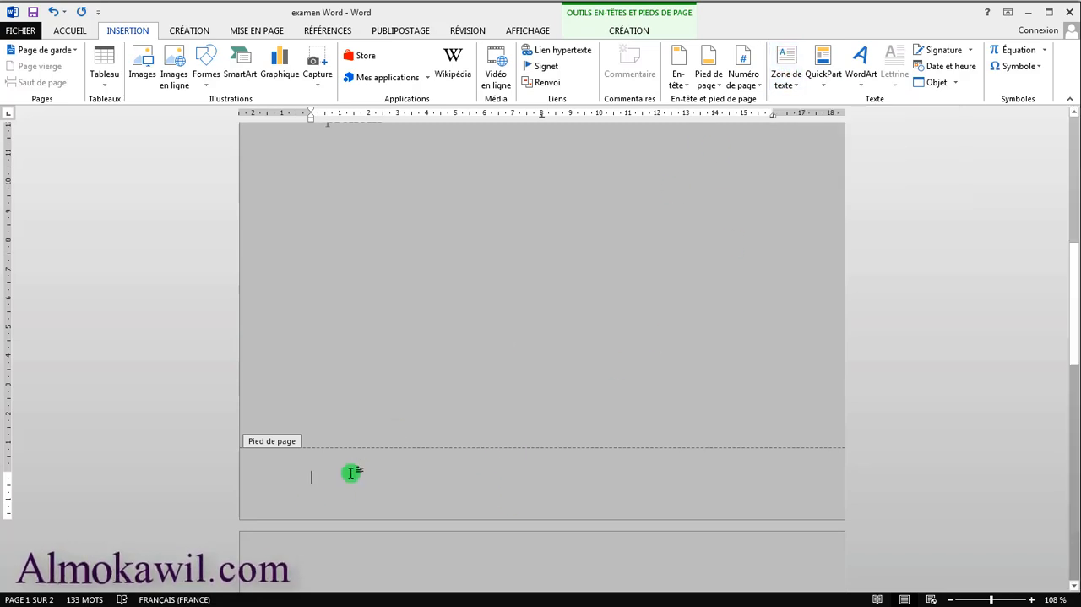
double_click(528, 380)
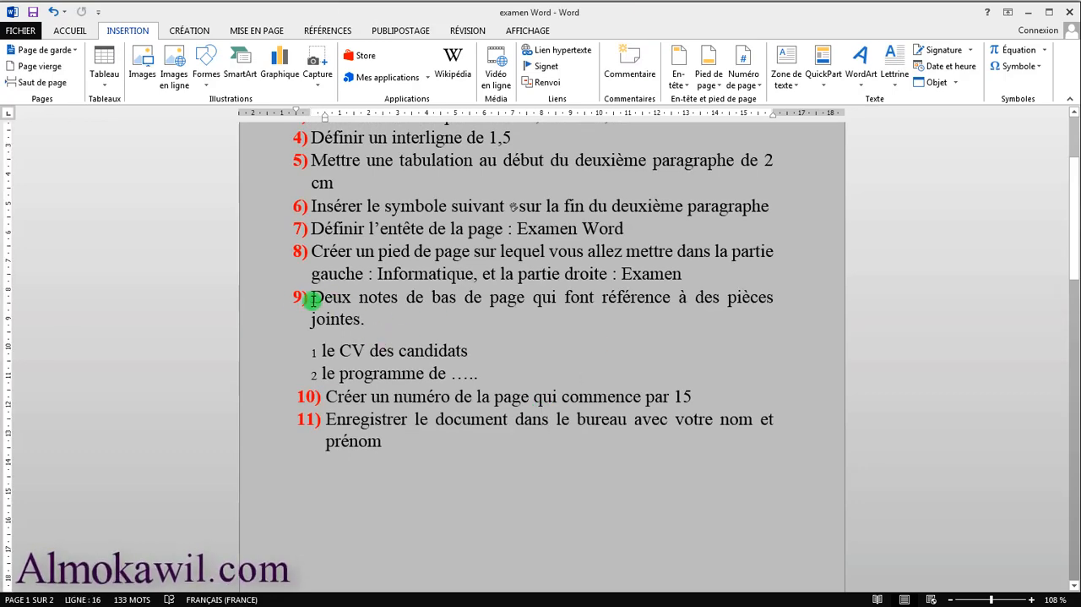
Review exam task 9 and display the command for inserting a footnote
scroll(338, 321, up, 3)
scroll(350, 436, down, 1)
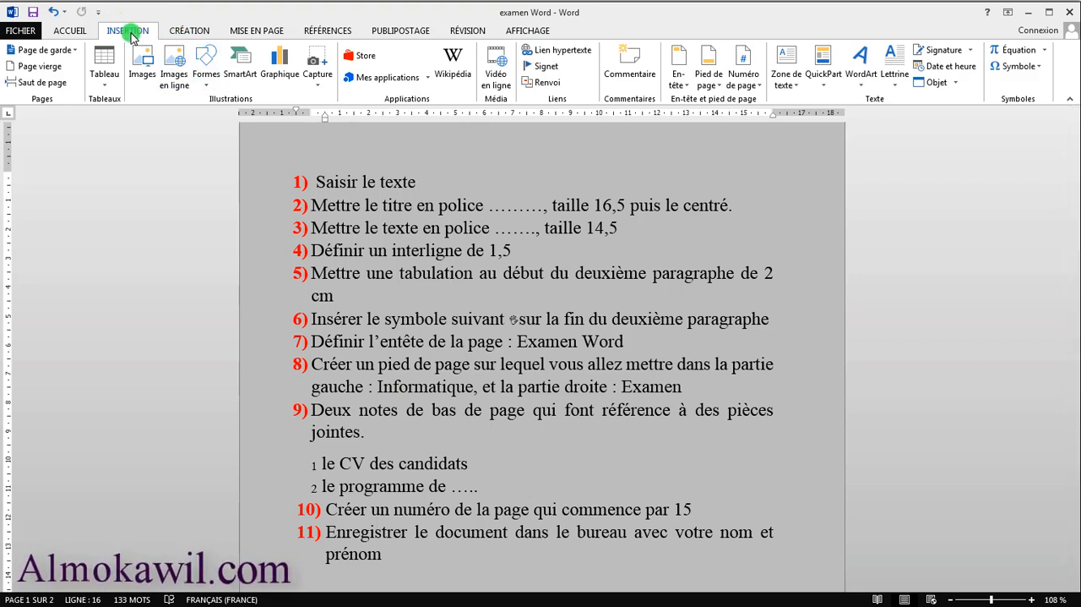
click(336, 31)
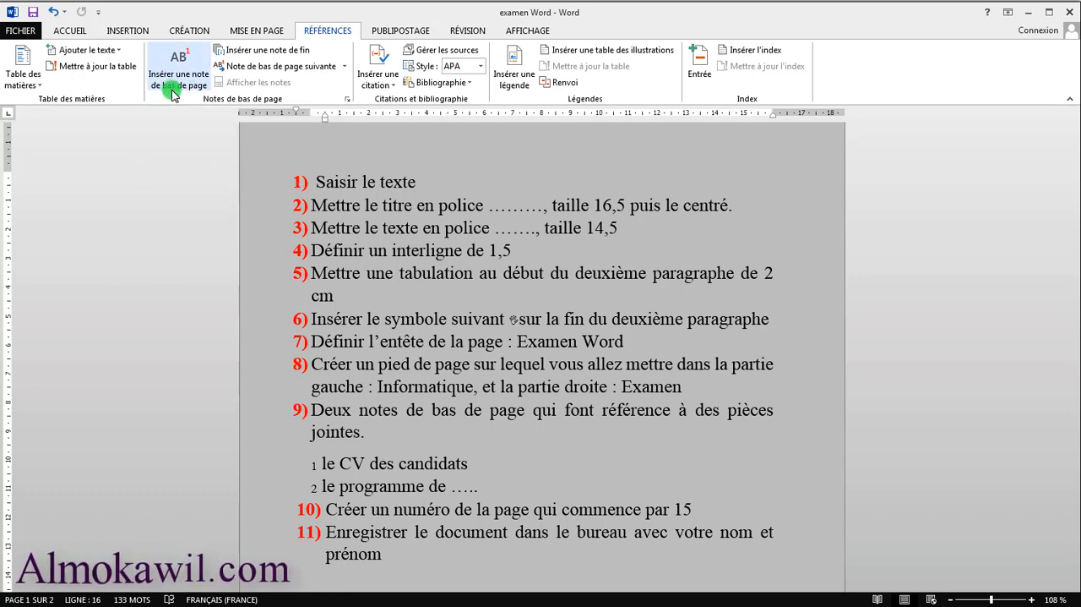
Review exam tasks 10 and 11 on numbering the page from 15 and saving the document, checking the bottom of page 1
scroll(474, 473, down, 1)
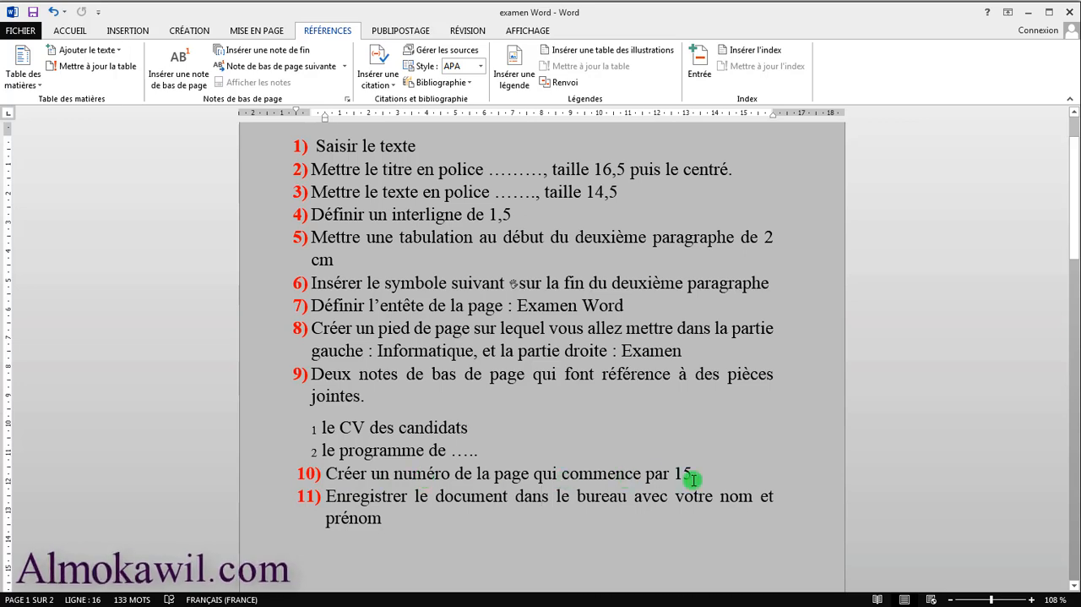
scroll(650, 507, down, 8)
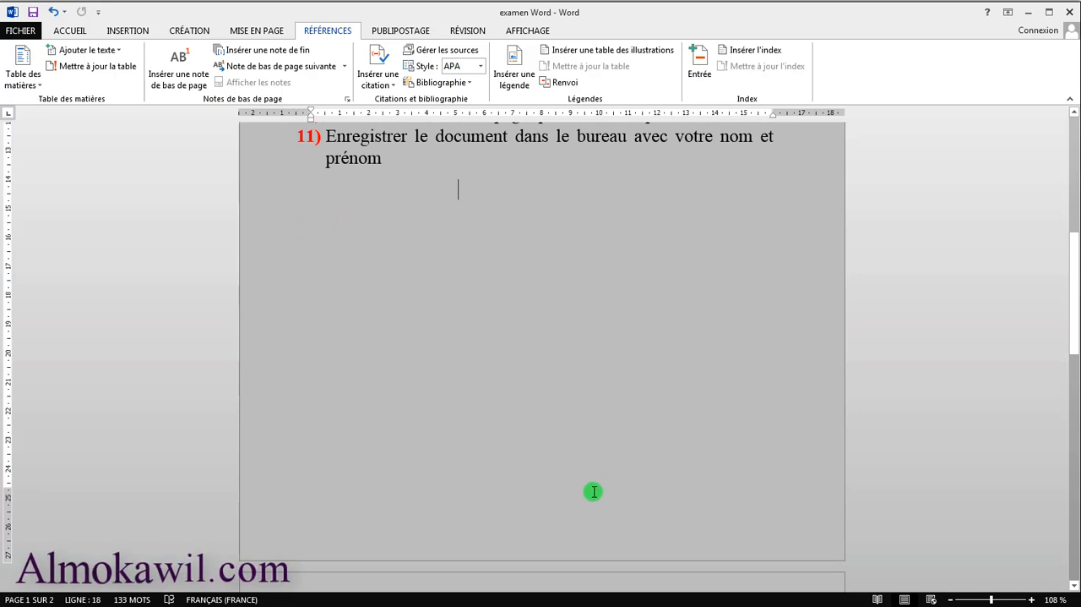
scroll(515, 528, up, 3)
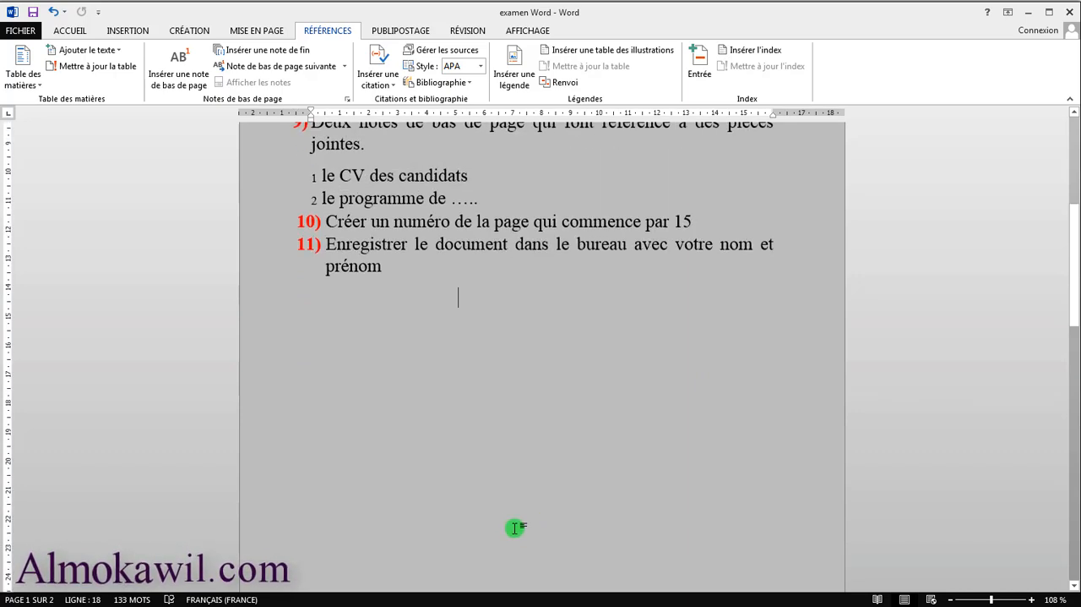
scroll(700, 428, down, 1)
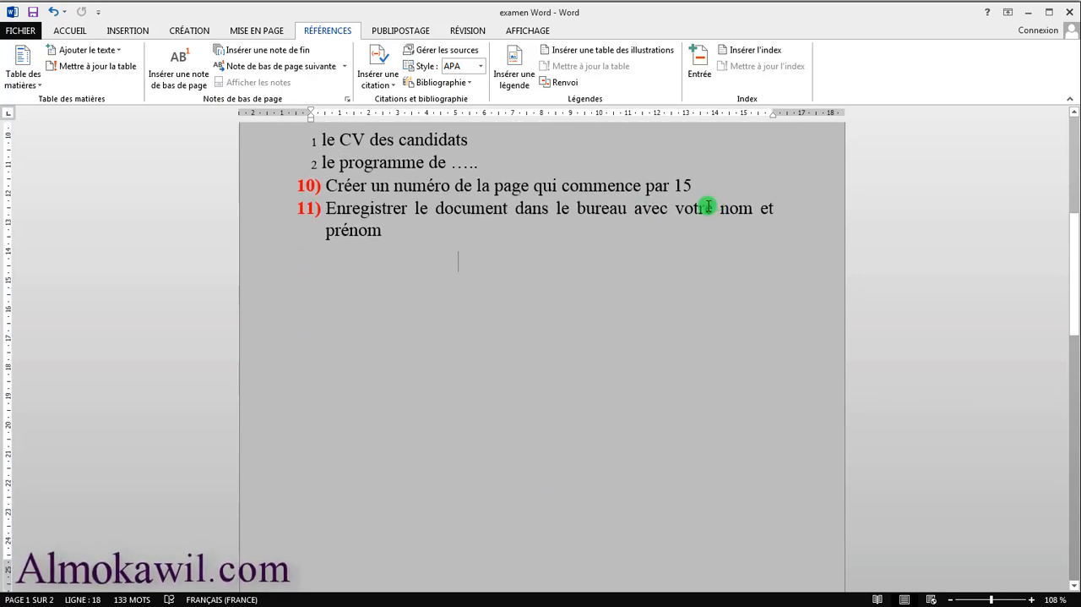
scroll(391, 258, up, 4)
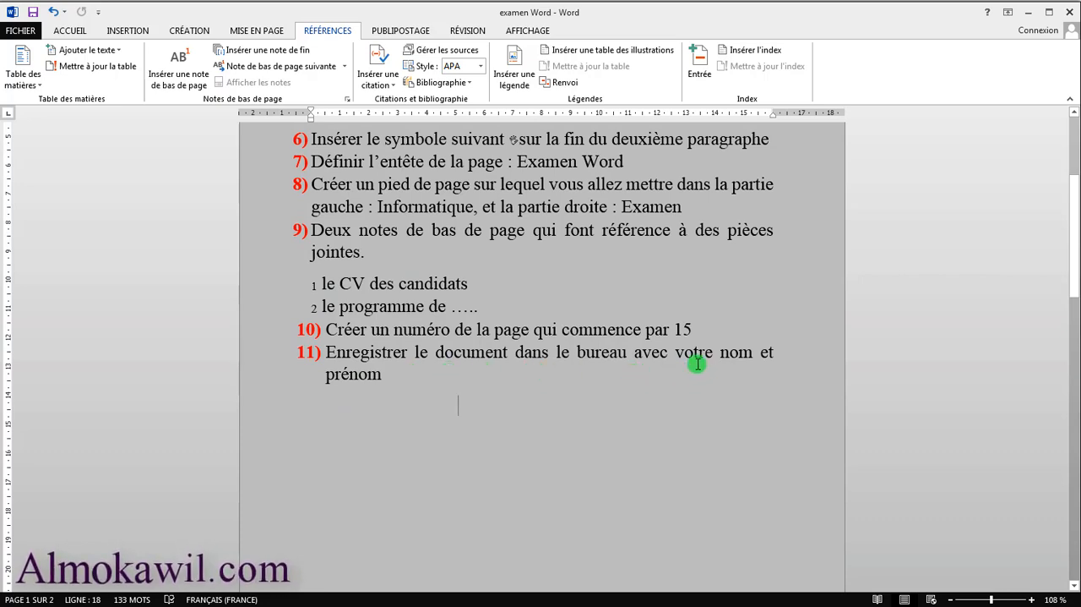
Highlight the text of exam task 11 about saving the document, and clear the selection
drag(385, 376, 304, 370)
click(368, 389)
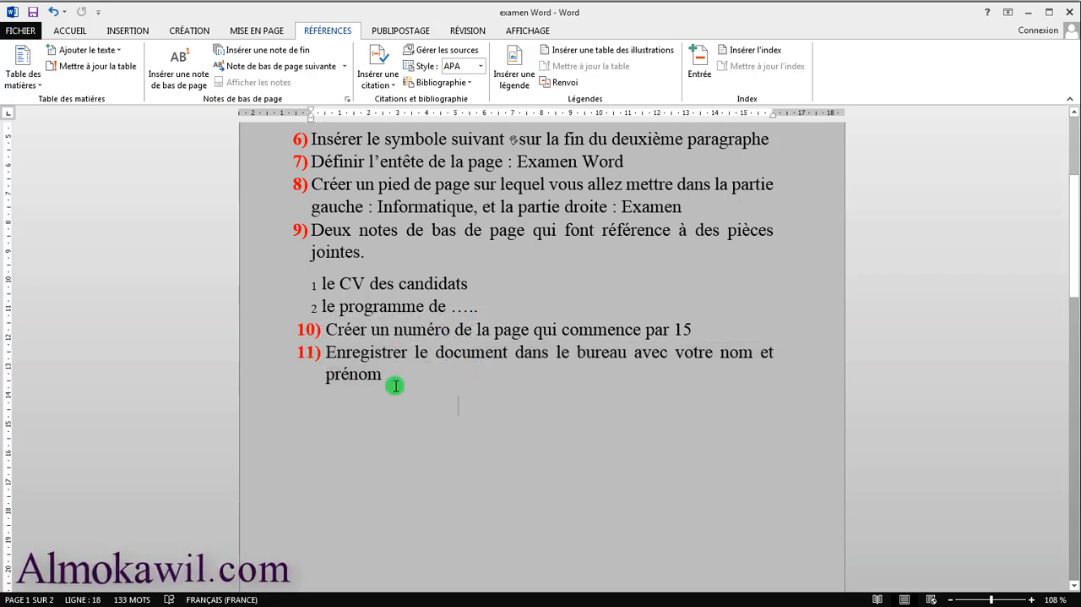
drag(396, 385, 329, 363)
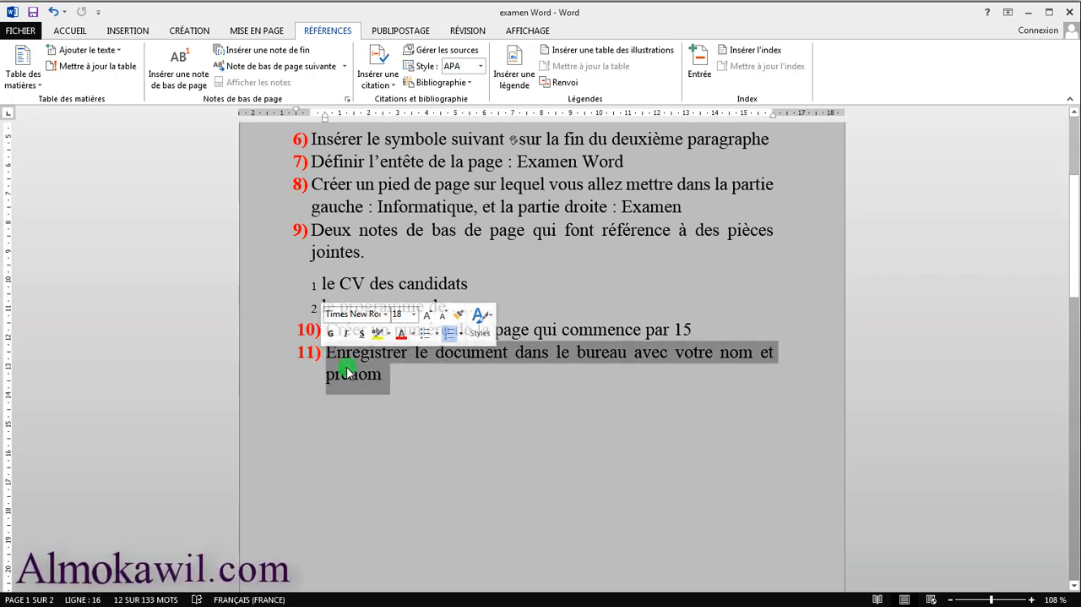
scroll(482, 458, up, 3)
click(596, 482)
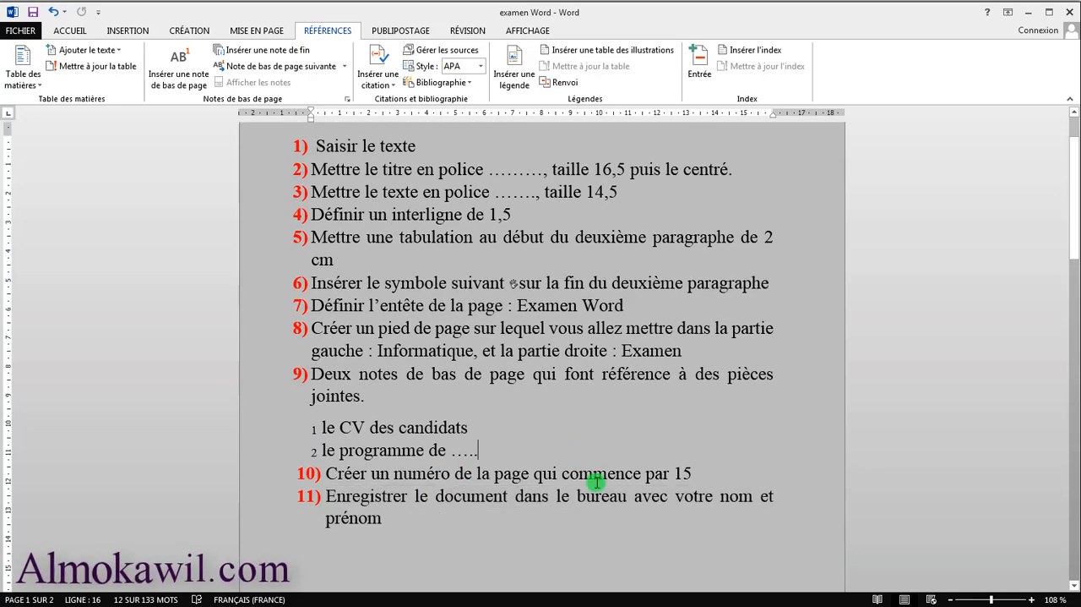
click(602, 498)
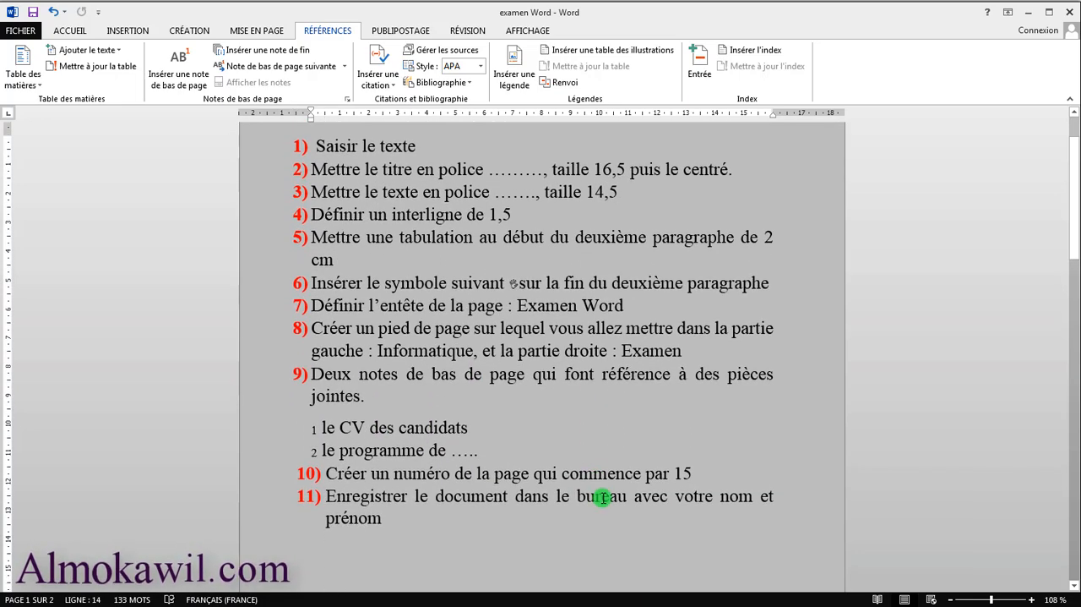
Go over the exam task list again and display the font and paragraph formatting commands
scroll(619, 422, up, 2)
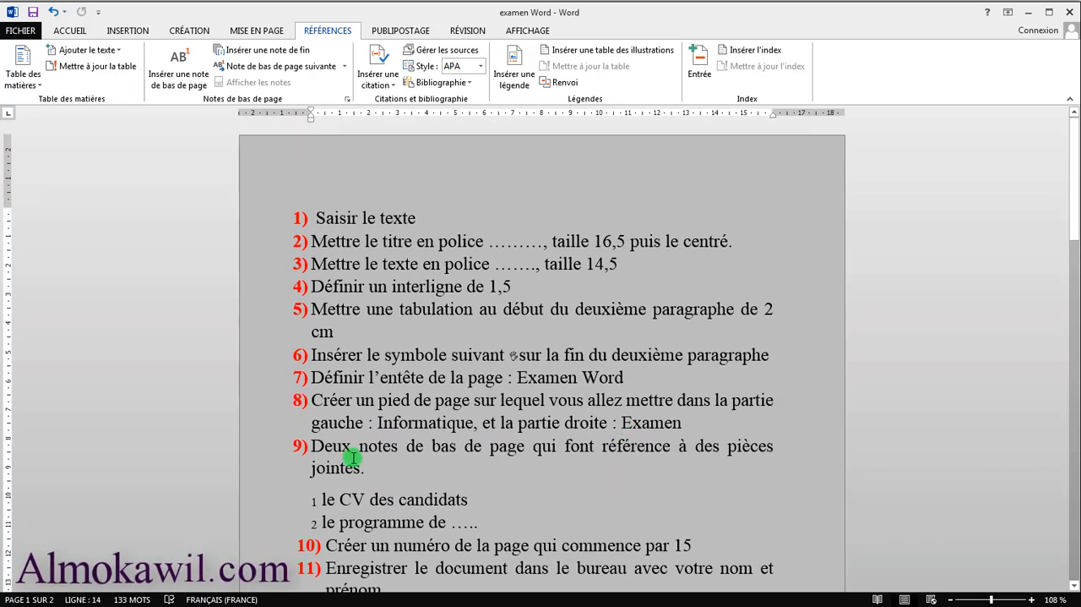
click(511, 510)
scroll(470, 445, down, 1)
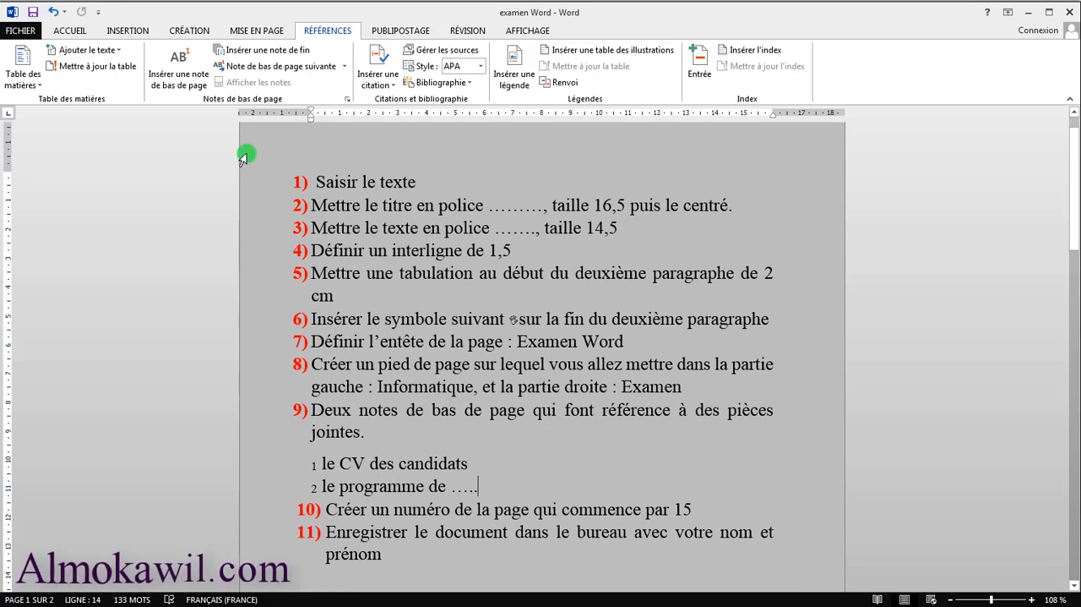
click(70, 32)
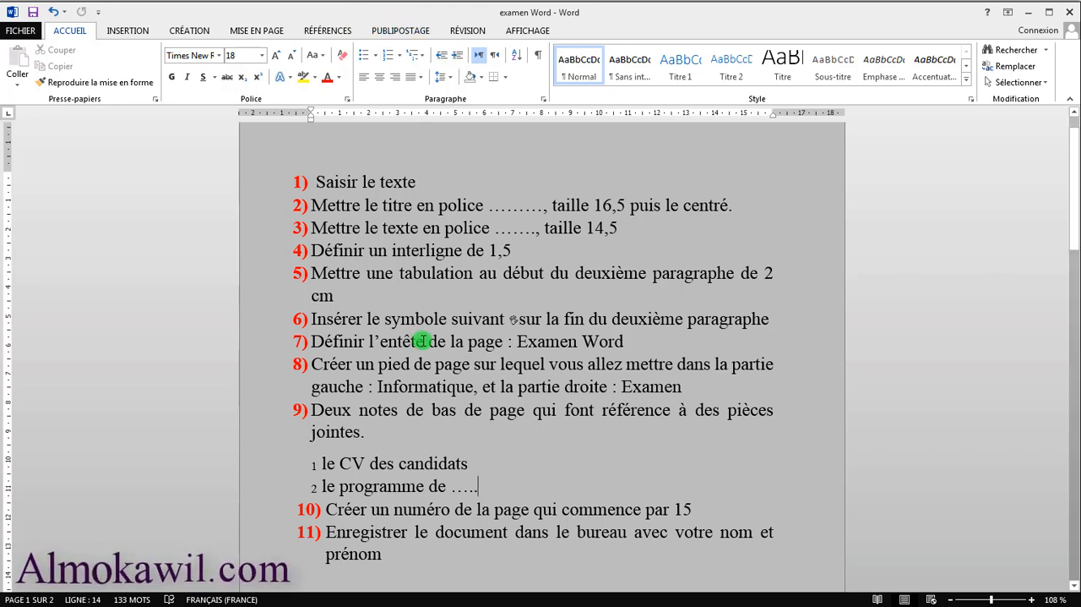
scroll(391, 360, down, 2)
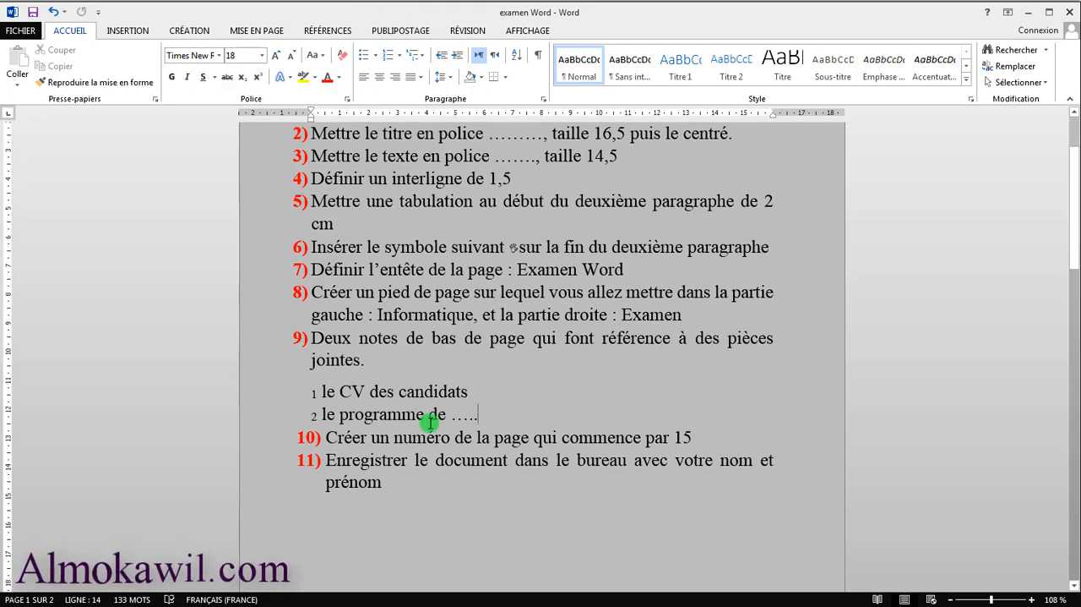
Display the insertion commands and match them against the symbol, header, footer and page number tasks
click(140, 31)
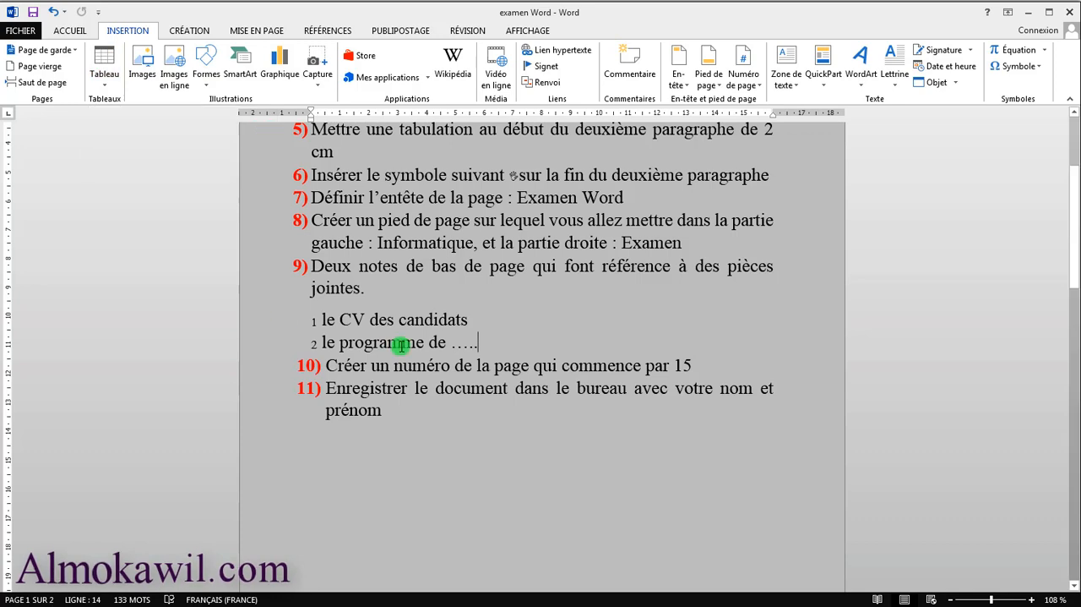
click(449, 440)
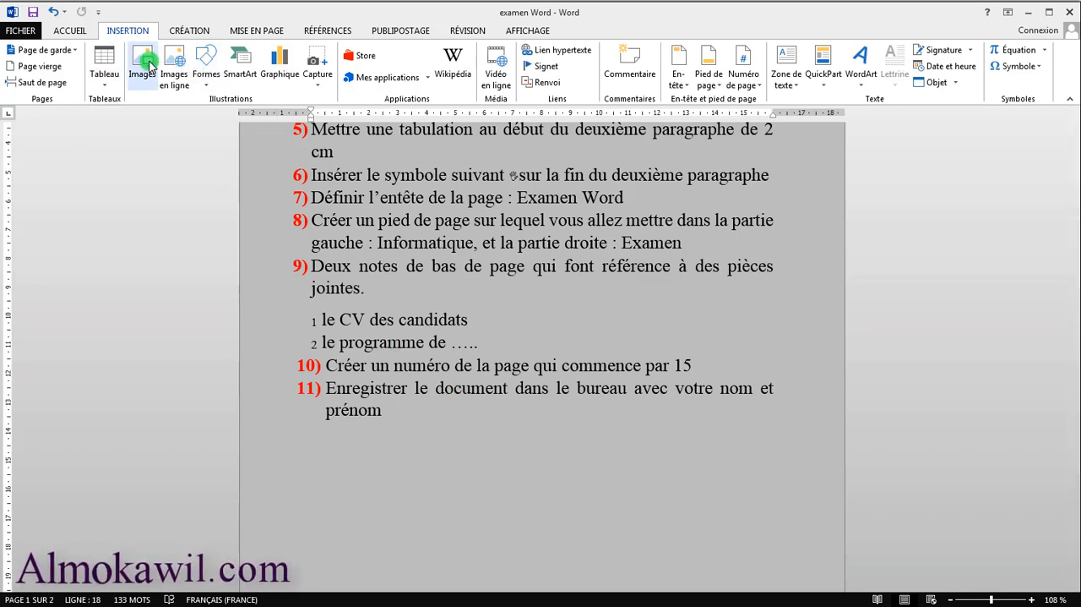
scroll(534, 334, up, 3)
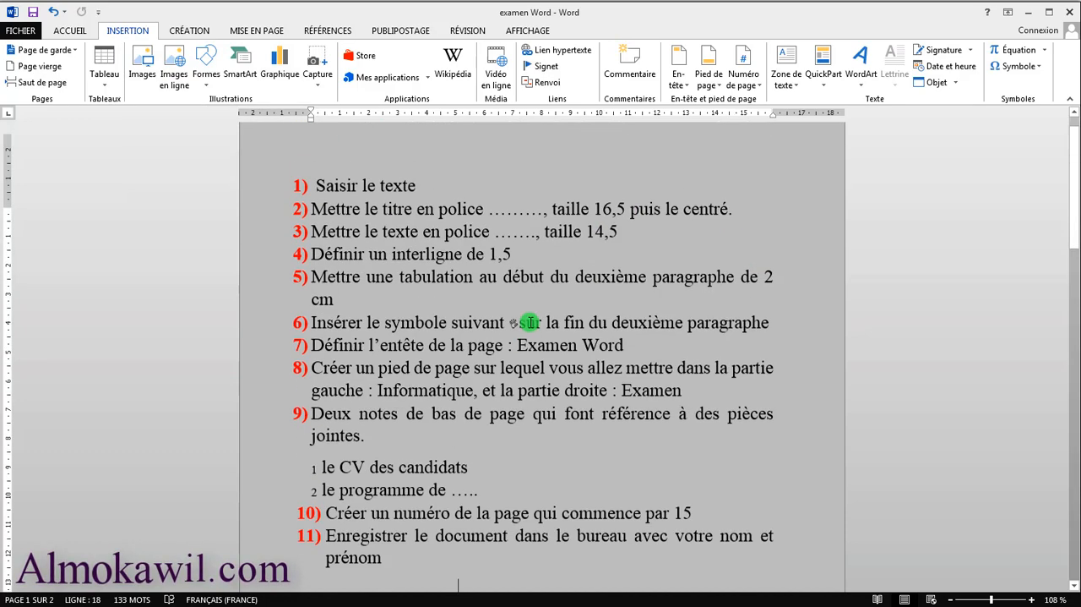
scroll(530, 322, up, 1)
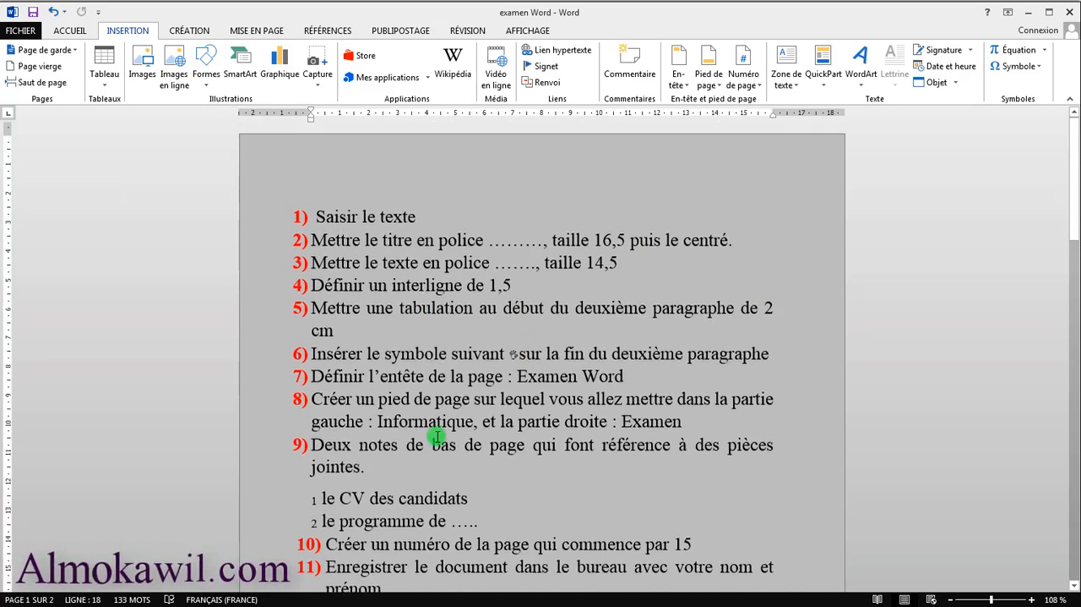
scroll(437, 436, down, 3)
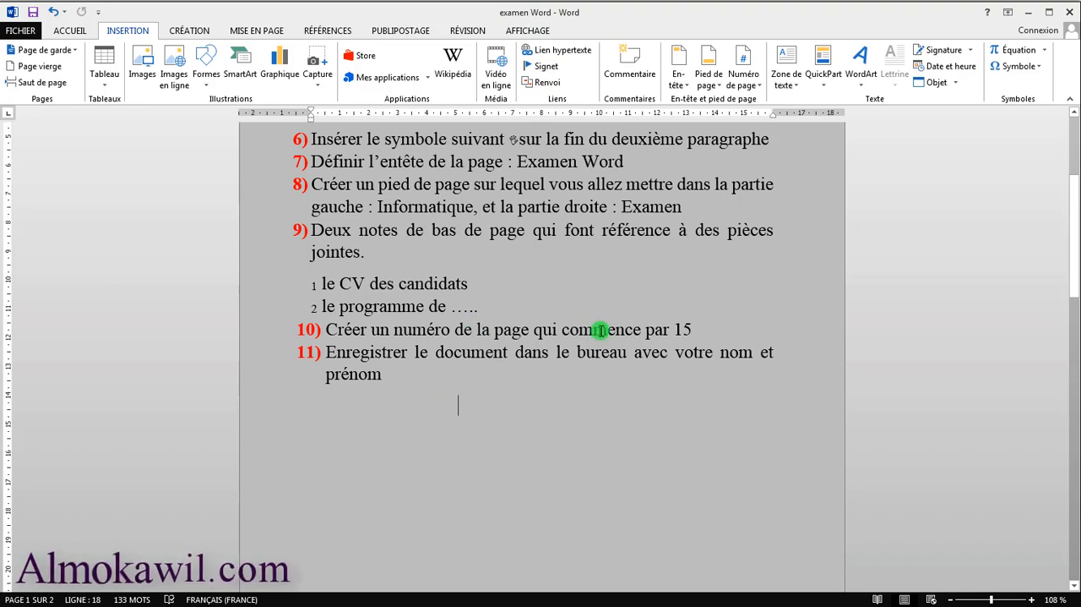
scroll(642, 300, up, 1)
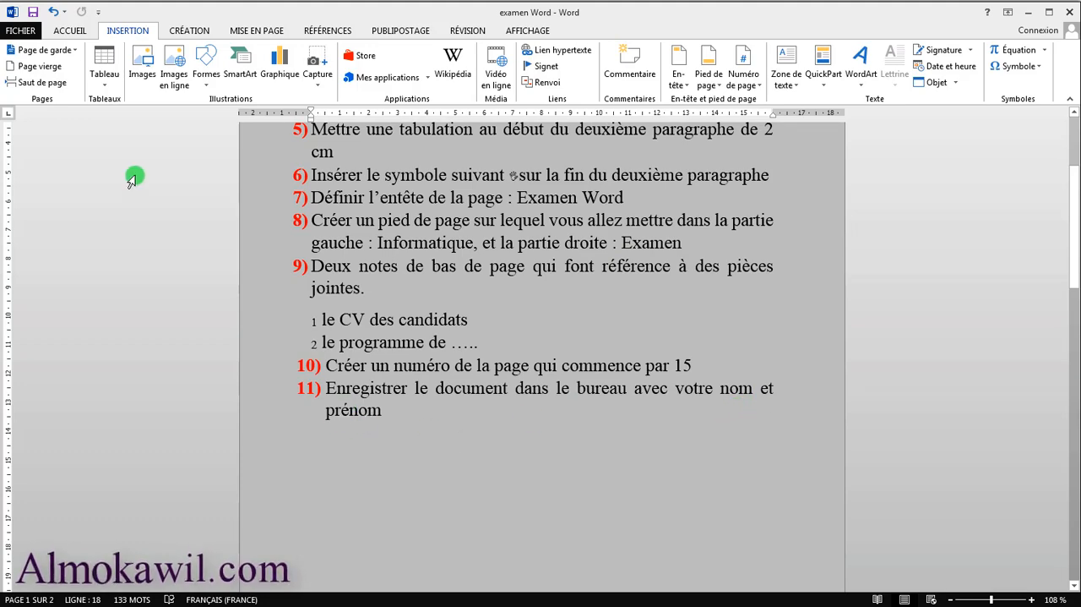
Return to the start of the exam list and display the Save As dialog with the Bureau folder as the destination
click(68, 30)
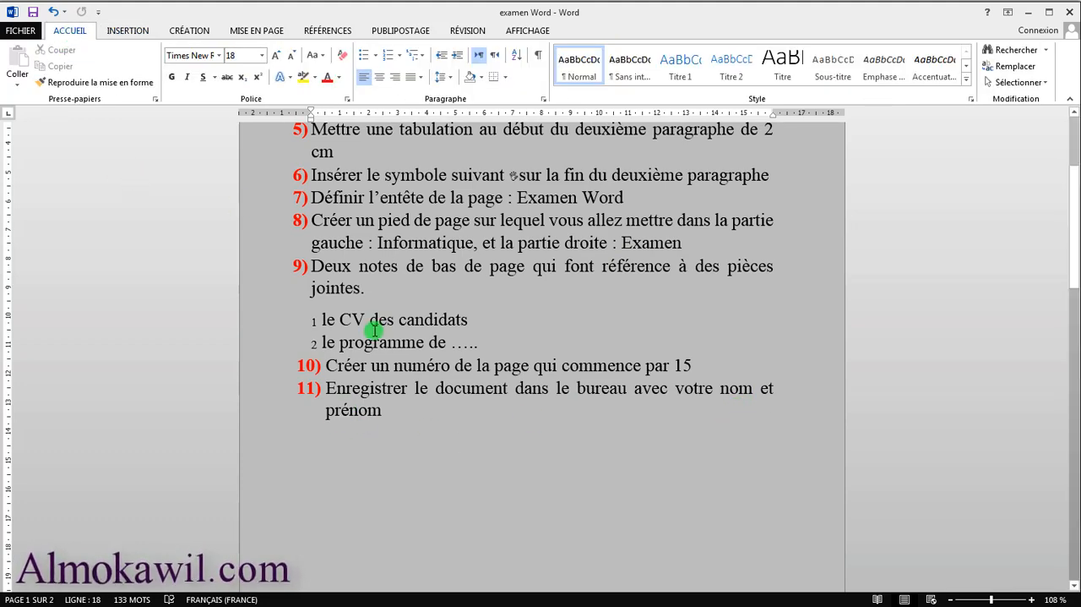
scroll(371, 330, up, 4)
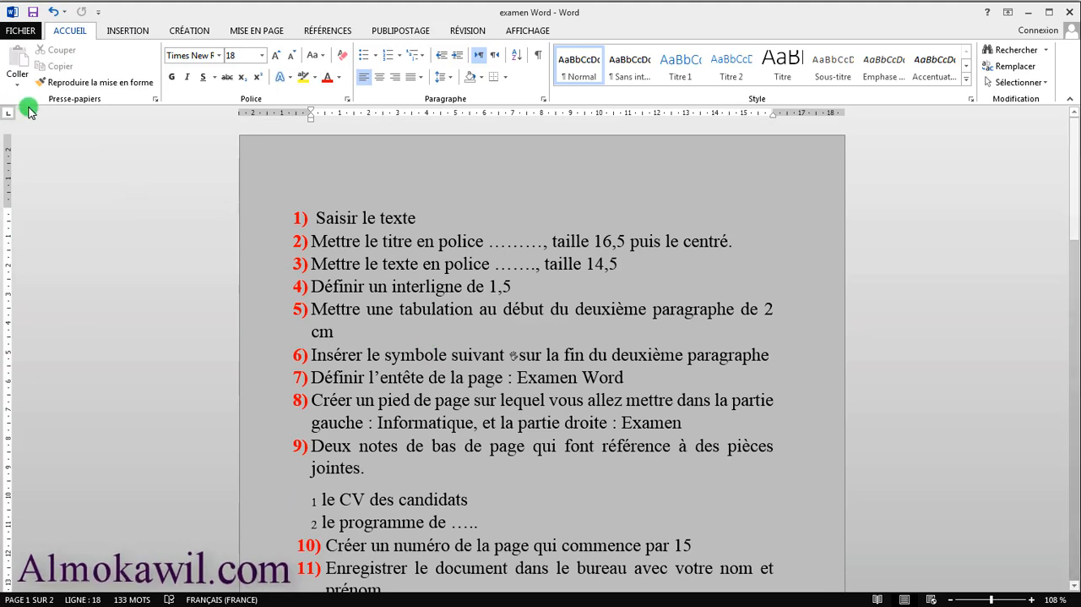
click(25, 32)
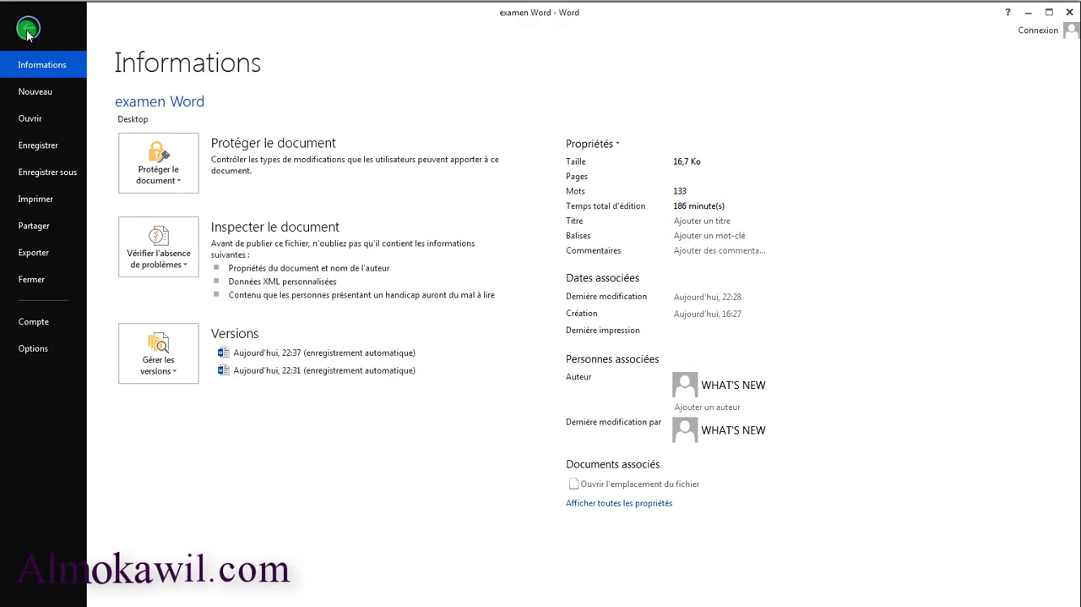
click(39, 174)
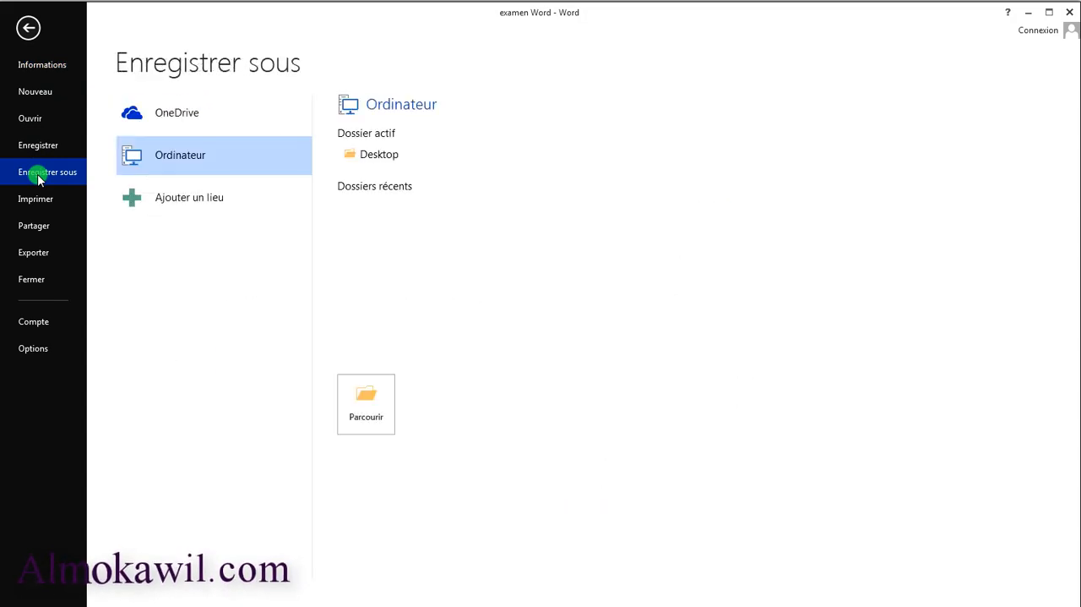
click(372, 161)
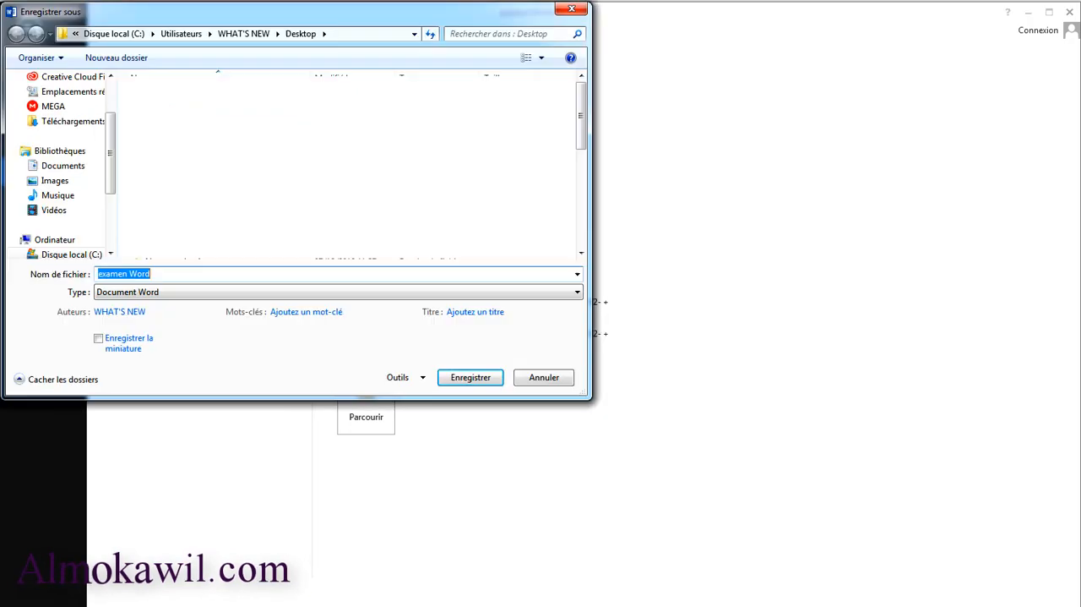
drag(108, 128, 113, 96)
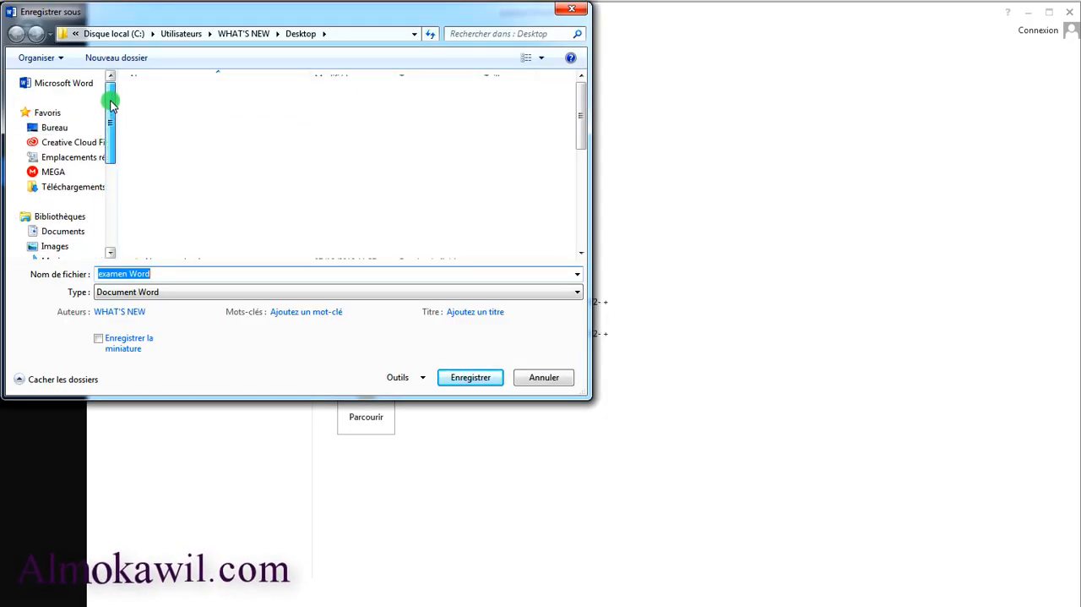
click(54, 128)
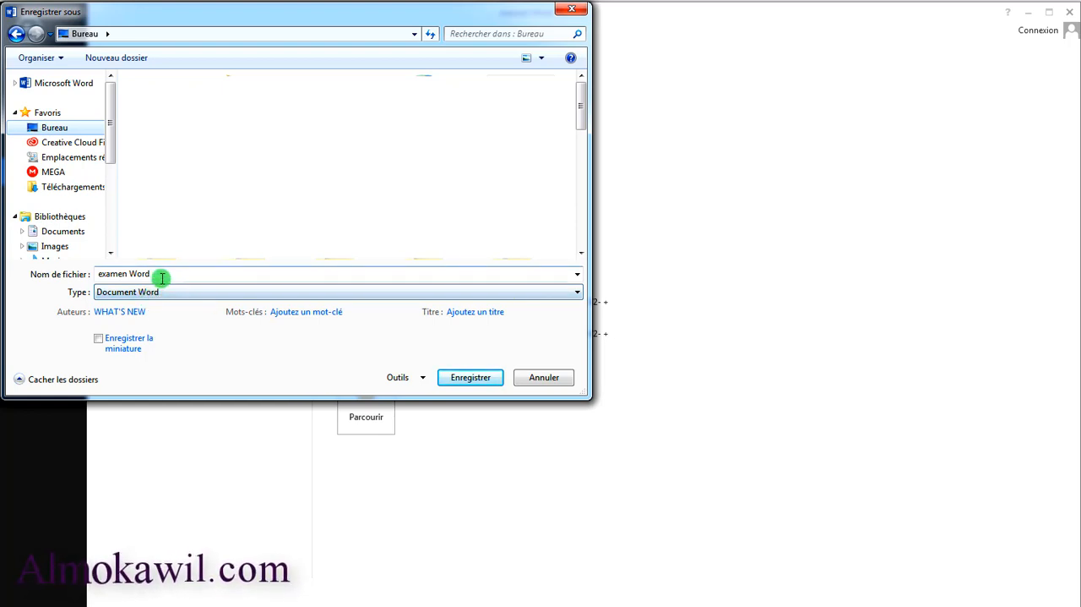
Replace the suggested file name with "nom" and clear the name again
drag(156, 274, 74, 271)
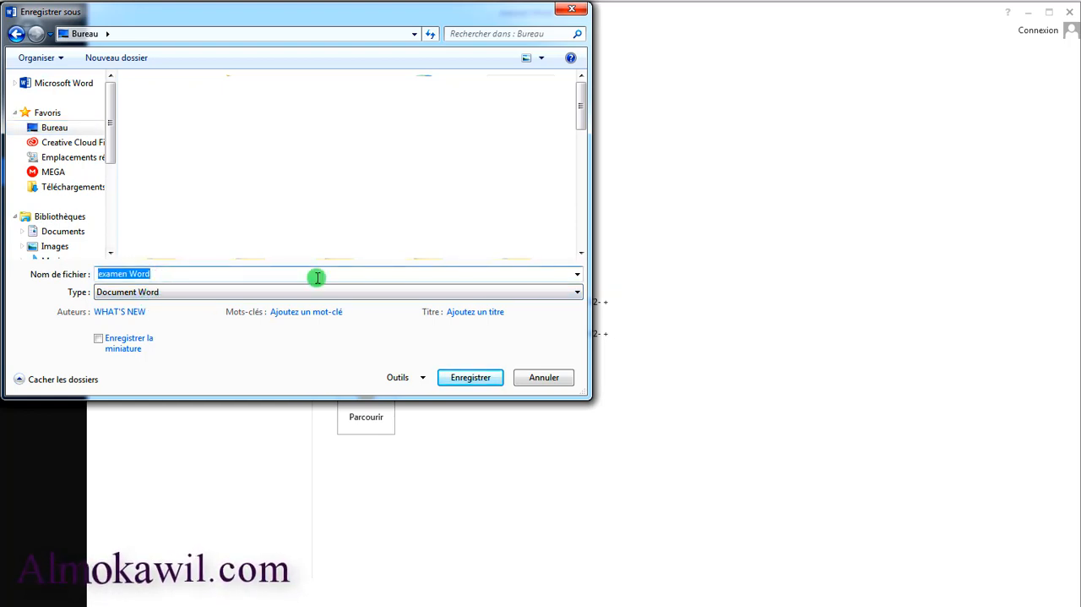
text(nom)
key(BackSpace)
key(BackSpace)
key(BackSpace)
key(BackSpace)
key(BackSpace)
key(BackSpace)
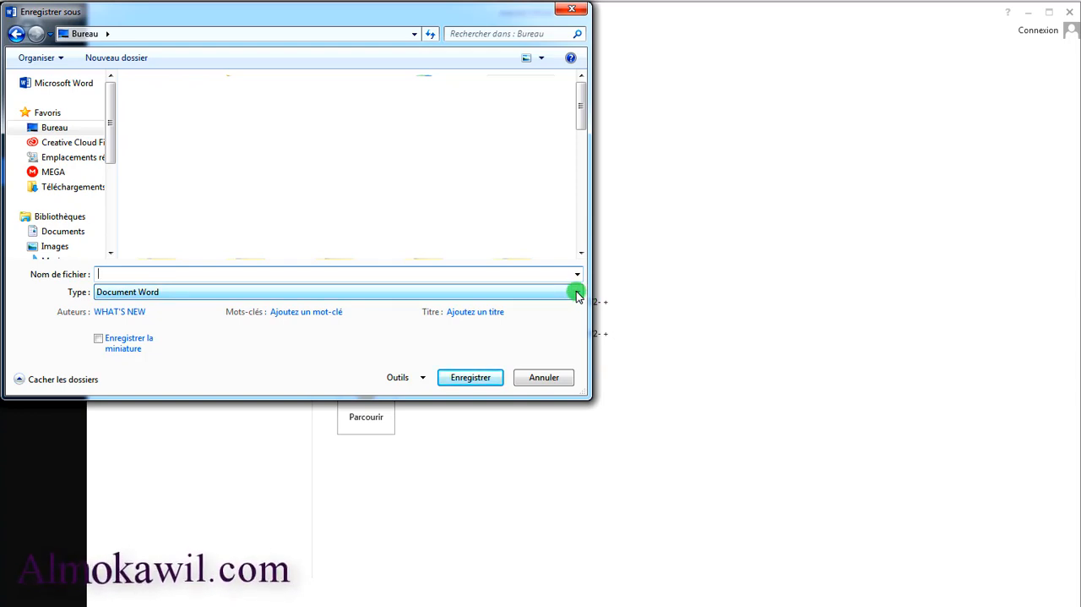
Examine the file types available for saving the document, and leave the save dialog without saving
click(578, 292)
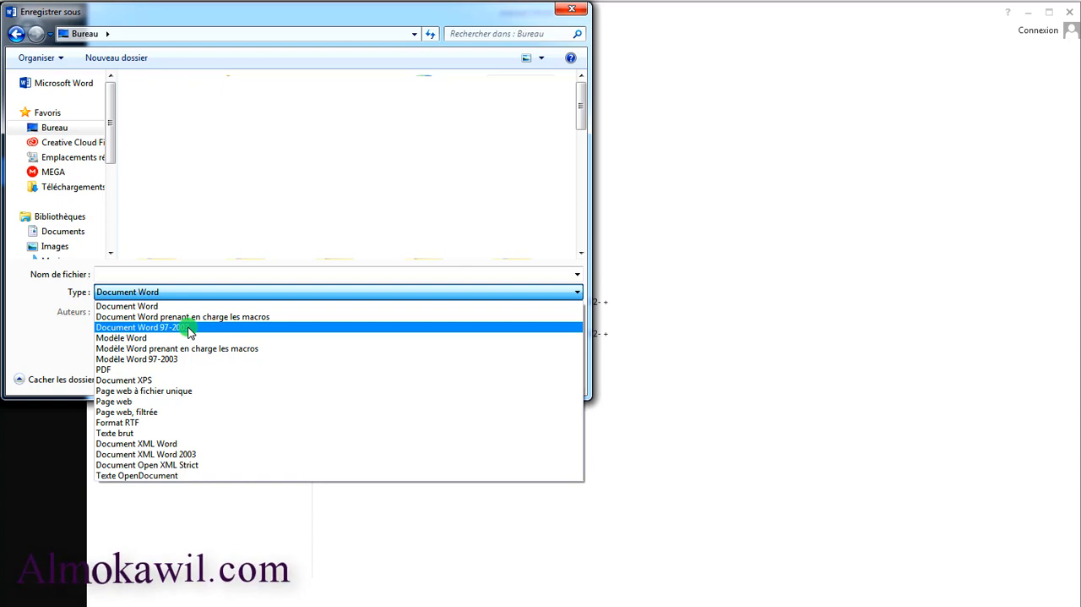
key(Escape)
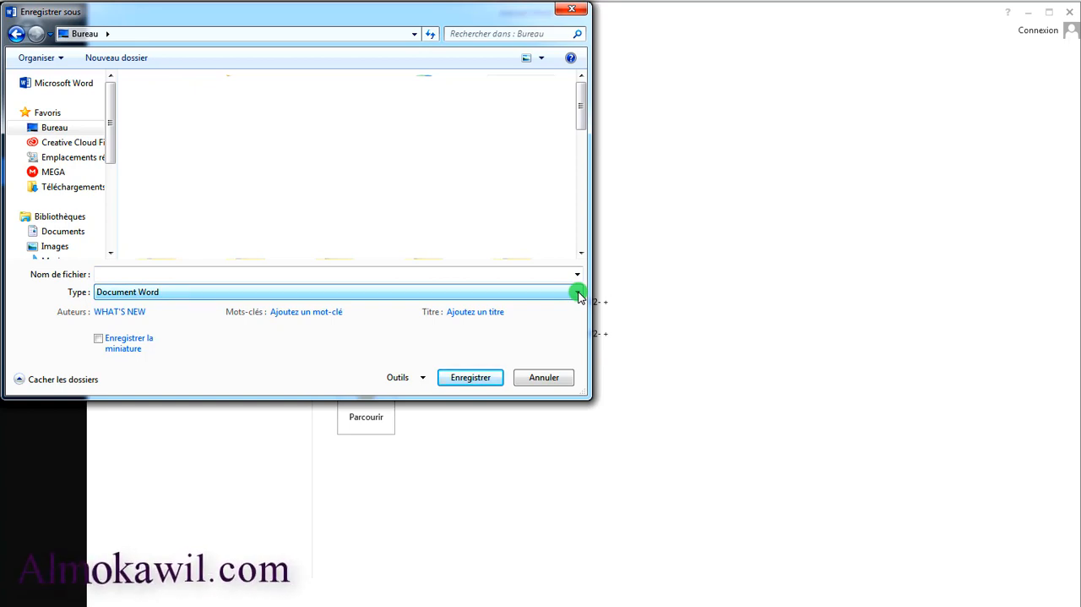
click(578, 292)
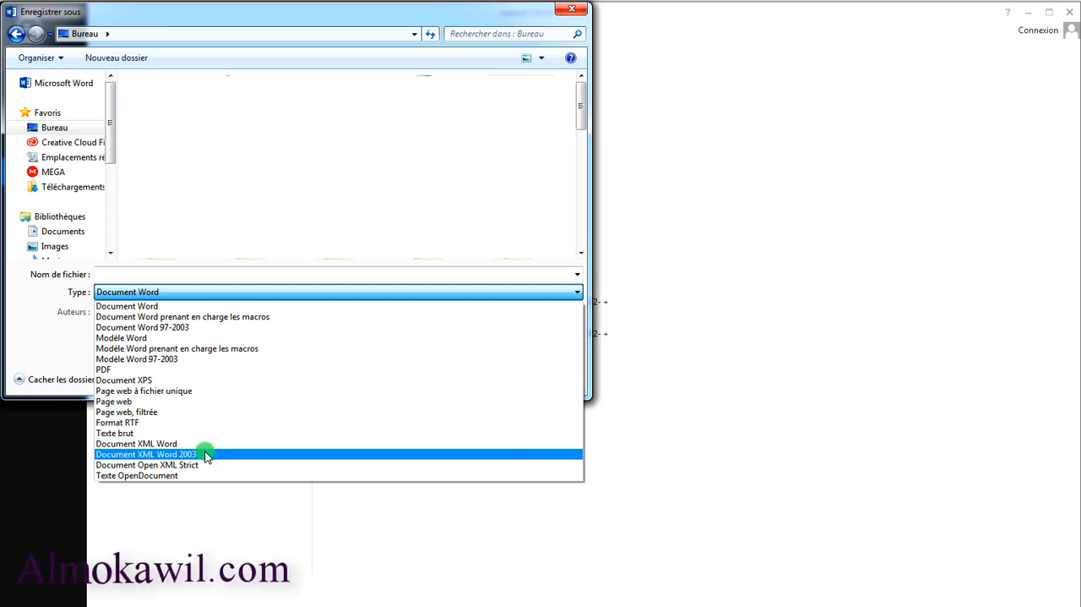
key(Escape)
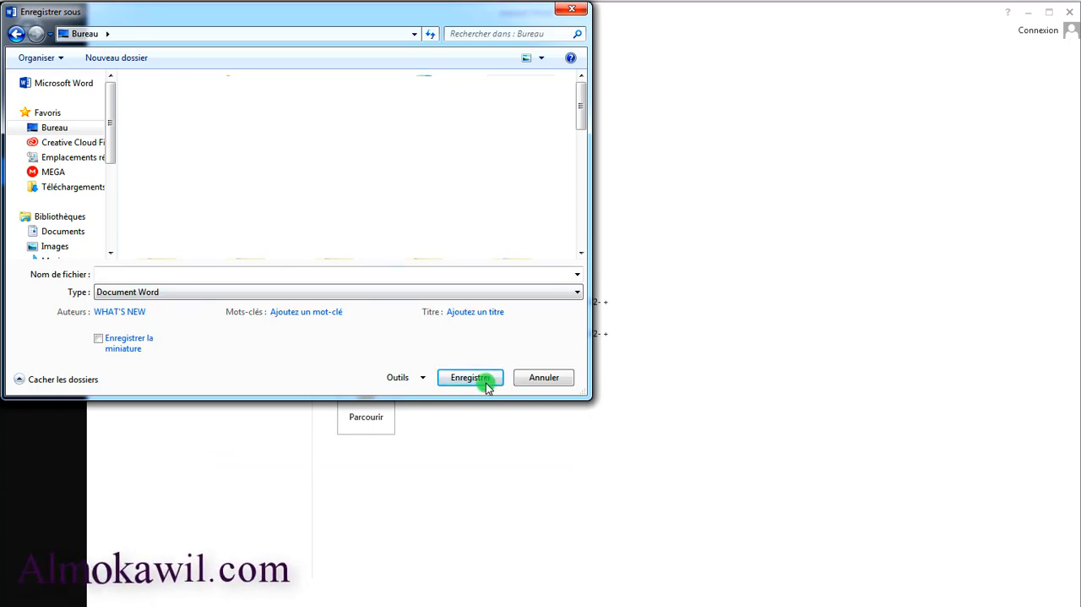
click(544, 377)
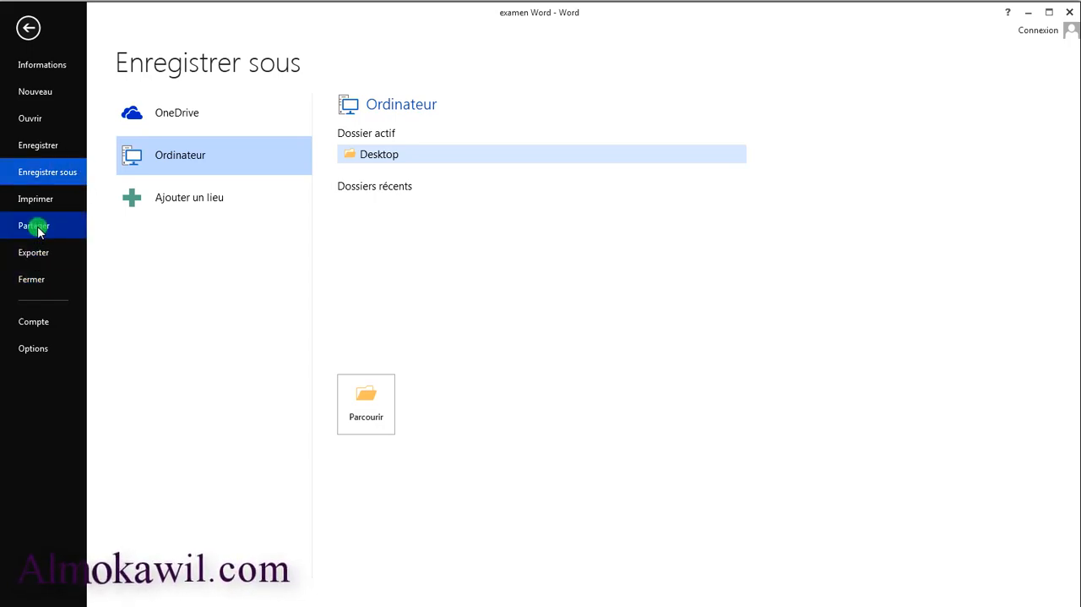
Display the print settings, try emptying the number of copies, and choose Envoyer à OneNote 2013 as the printer
click(47, 200)
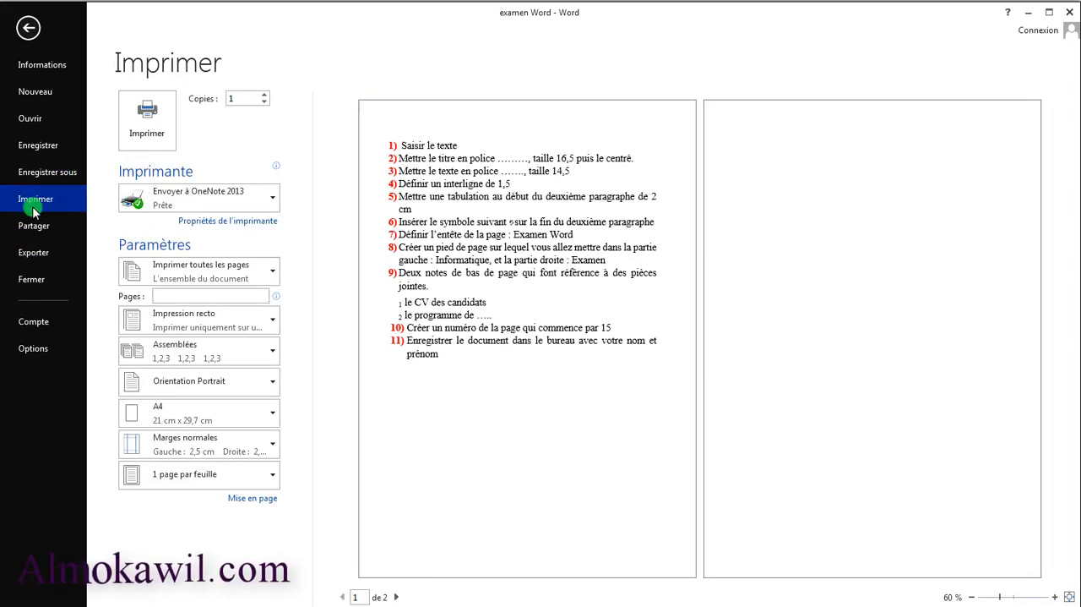
click(30, 29)
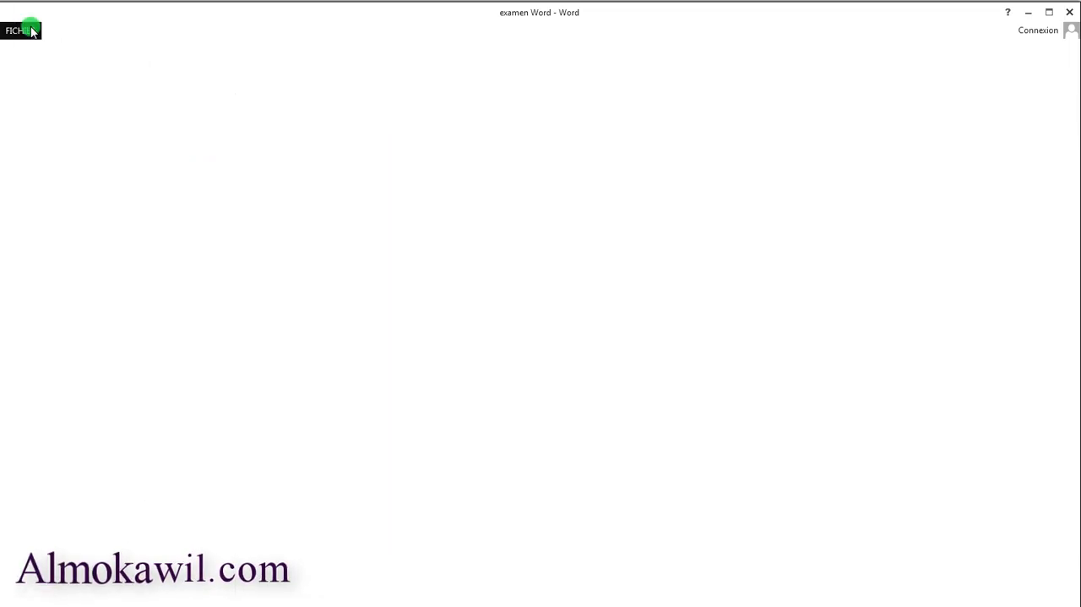
click(26, 30)
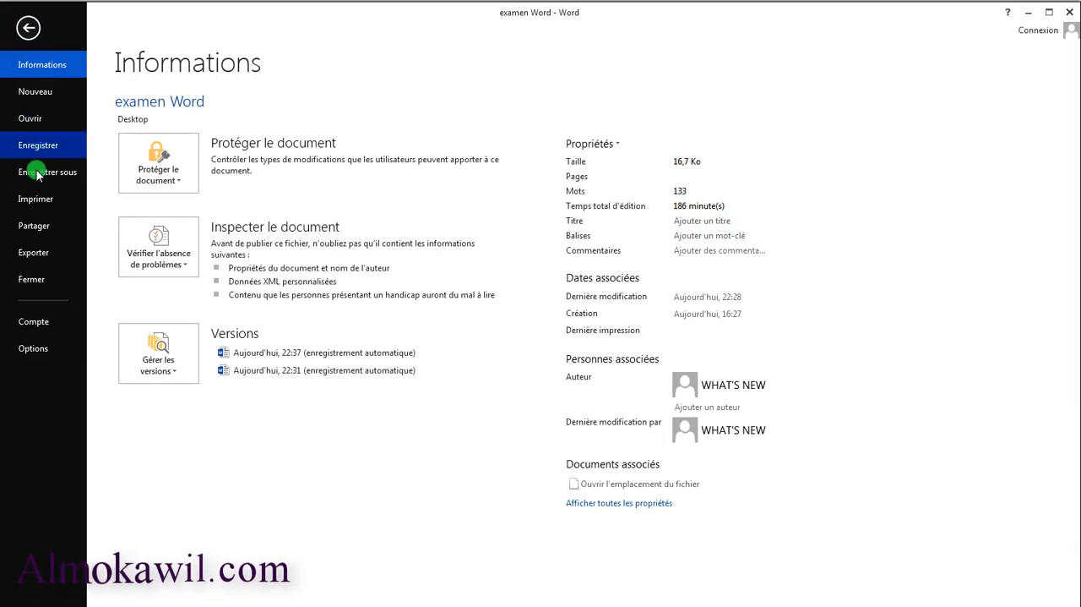
click(35, 203)
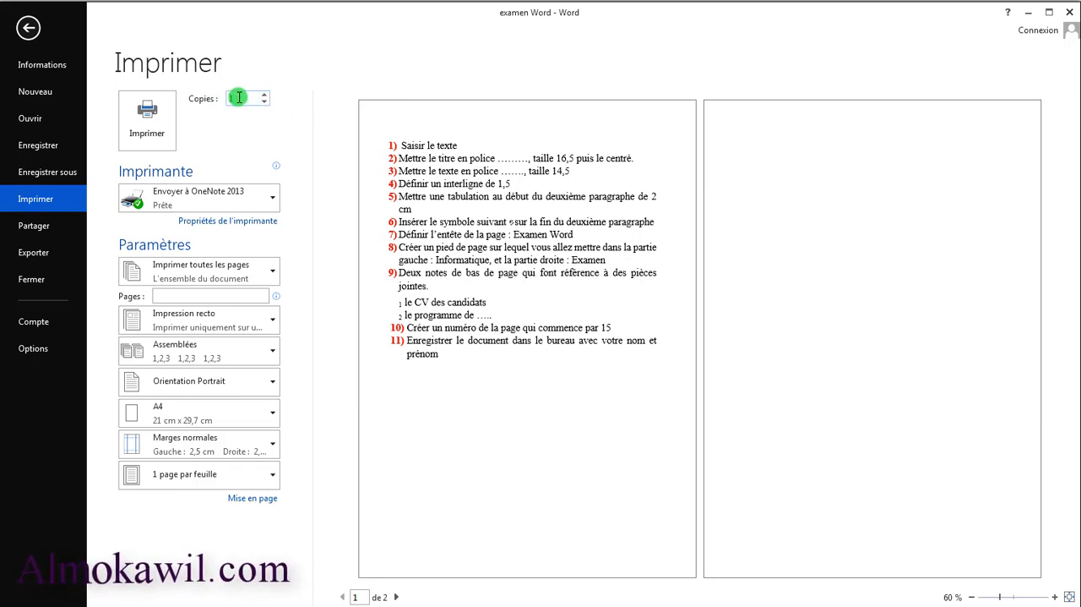
drag(239, 97, 224, 99)
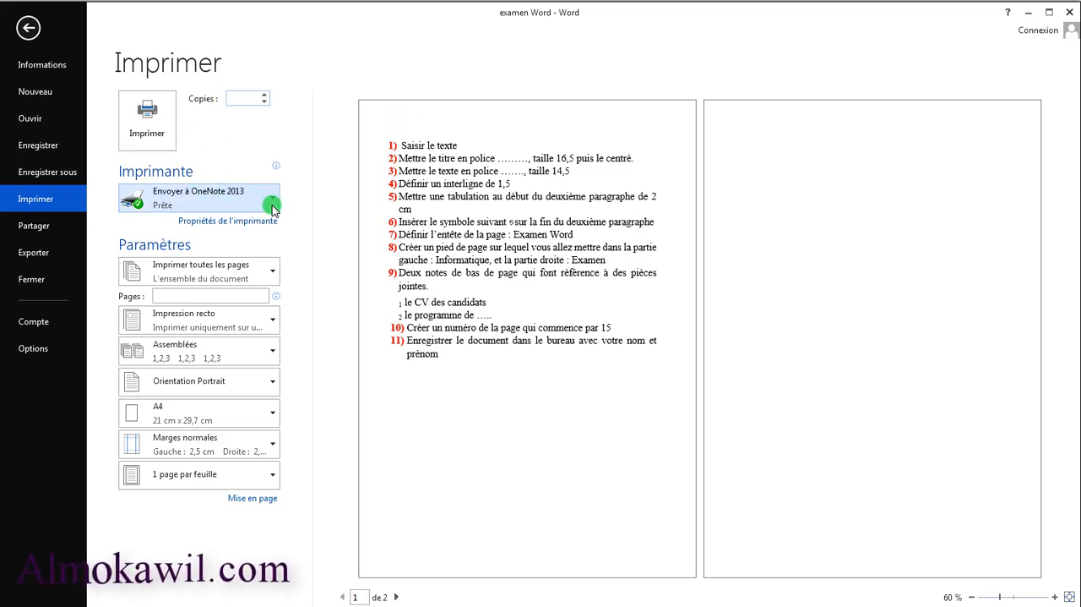
click(266, 200)
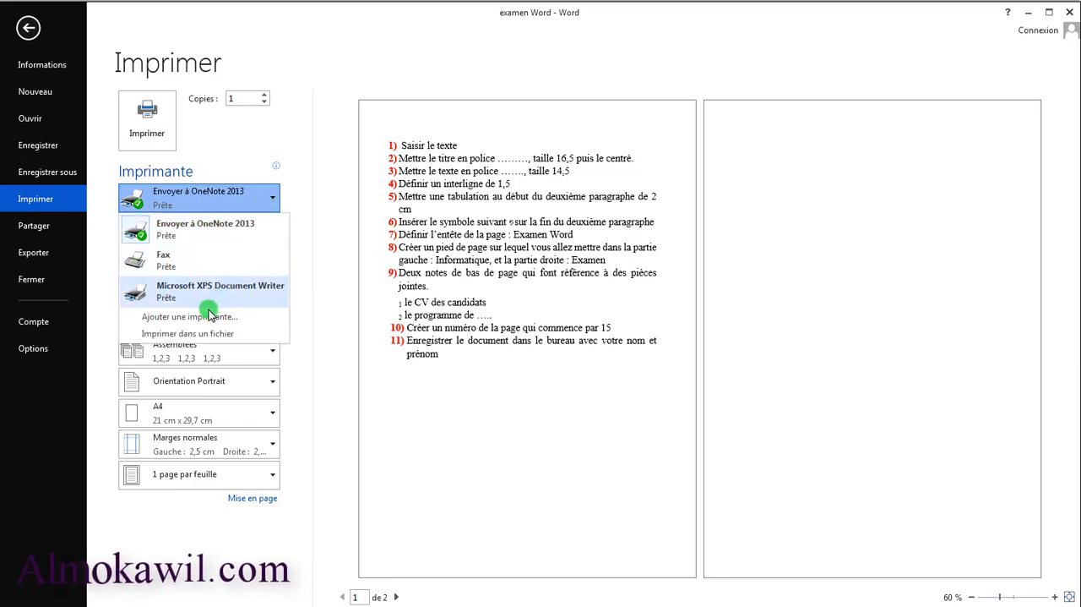
click(261, 222)
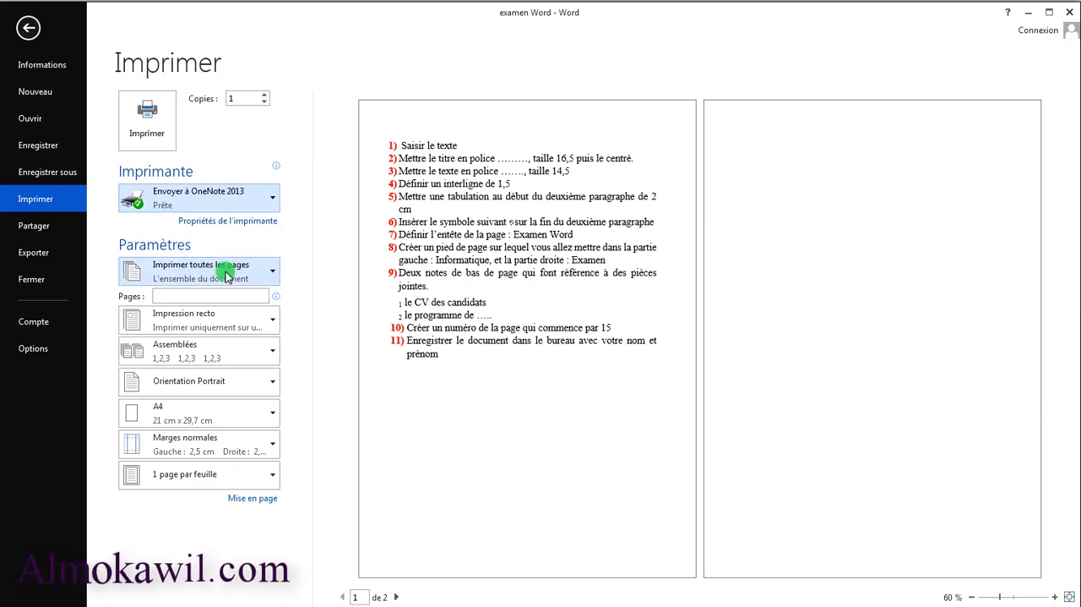
Examine the choices for which pages to print and the single-sided printing setting
click(272, 276)
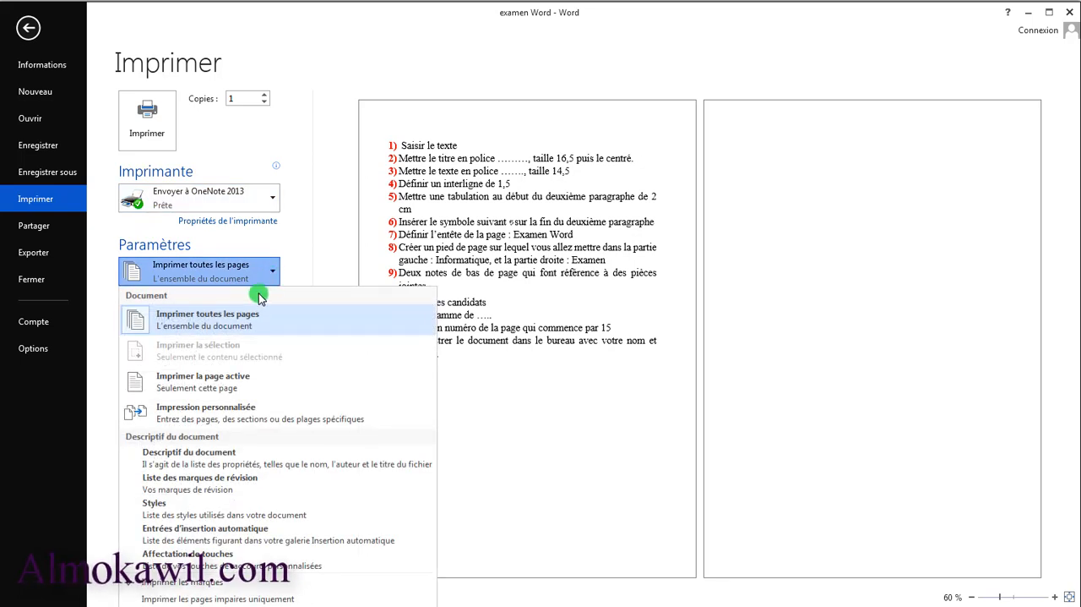
click(628, 295)
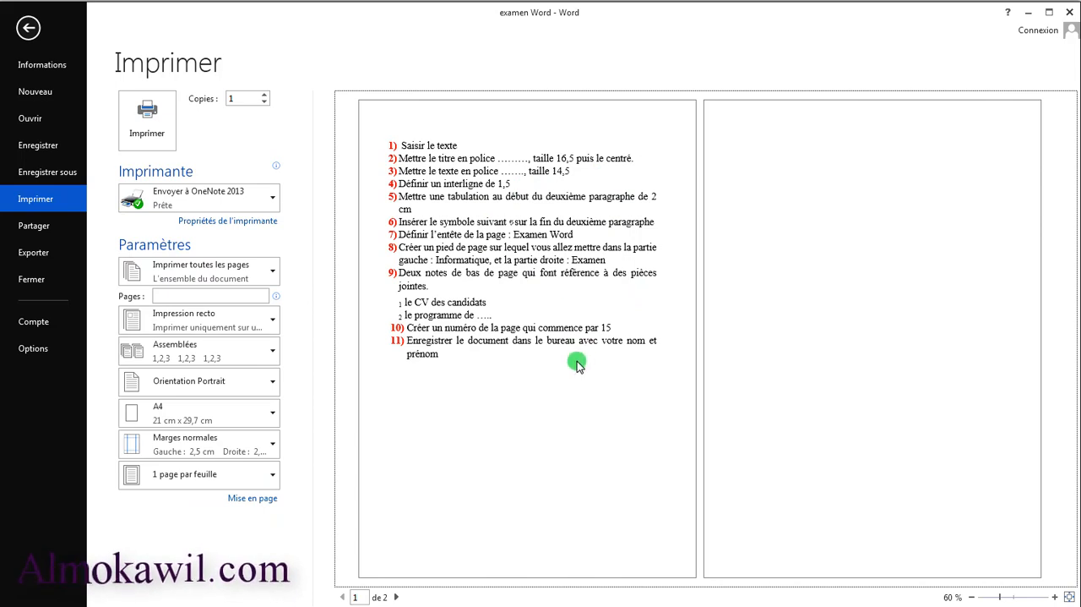
click(277, 270)
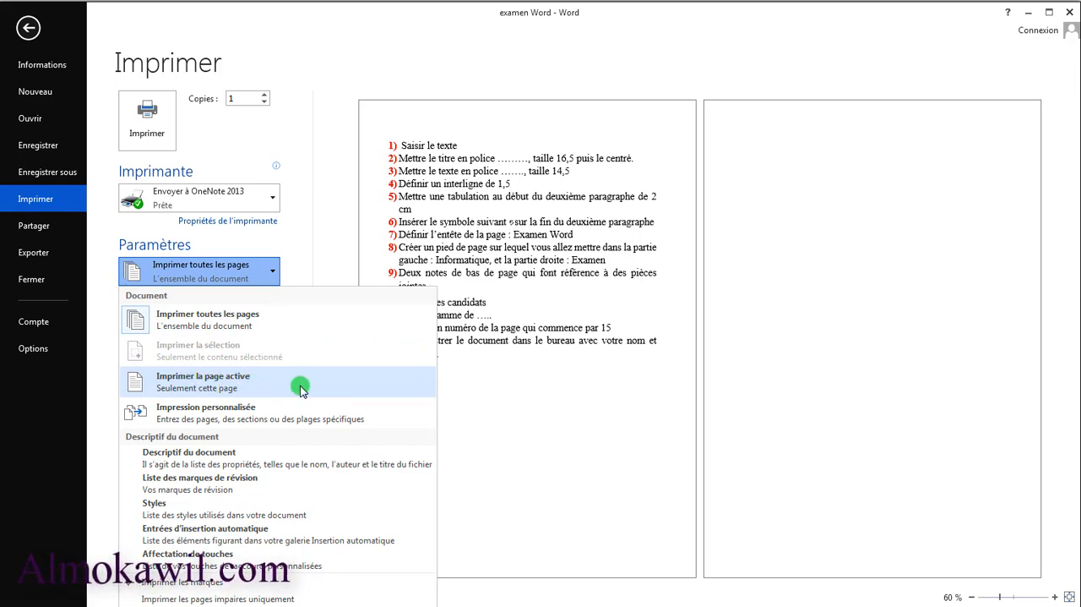
click(545, 279)
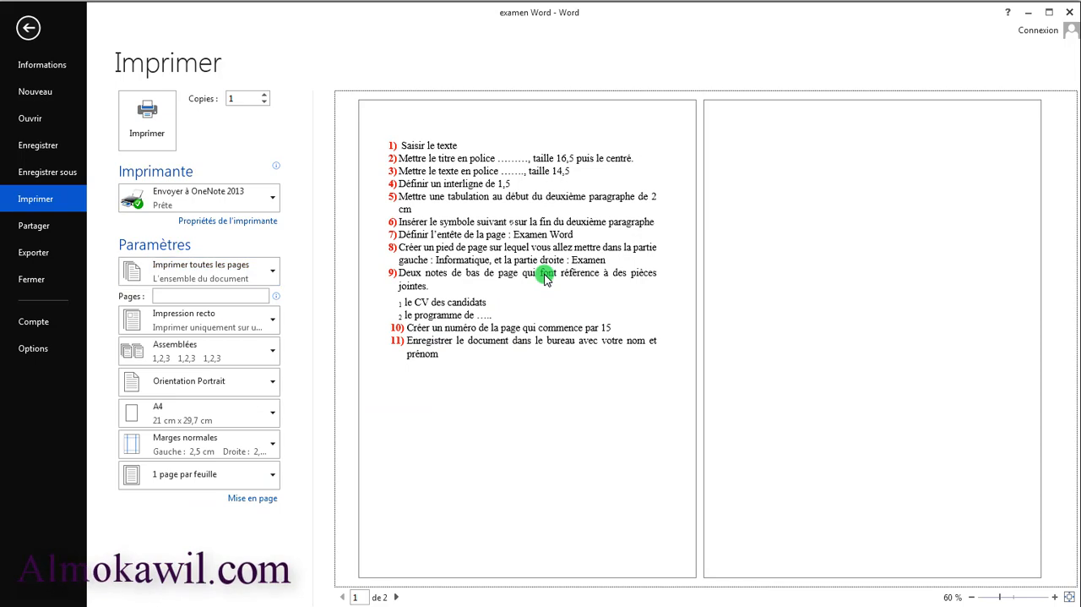
click(276, 325)
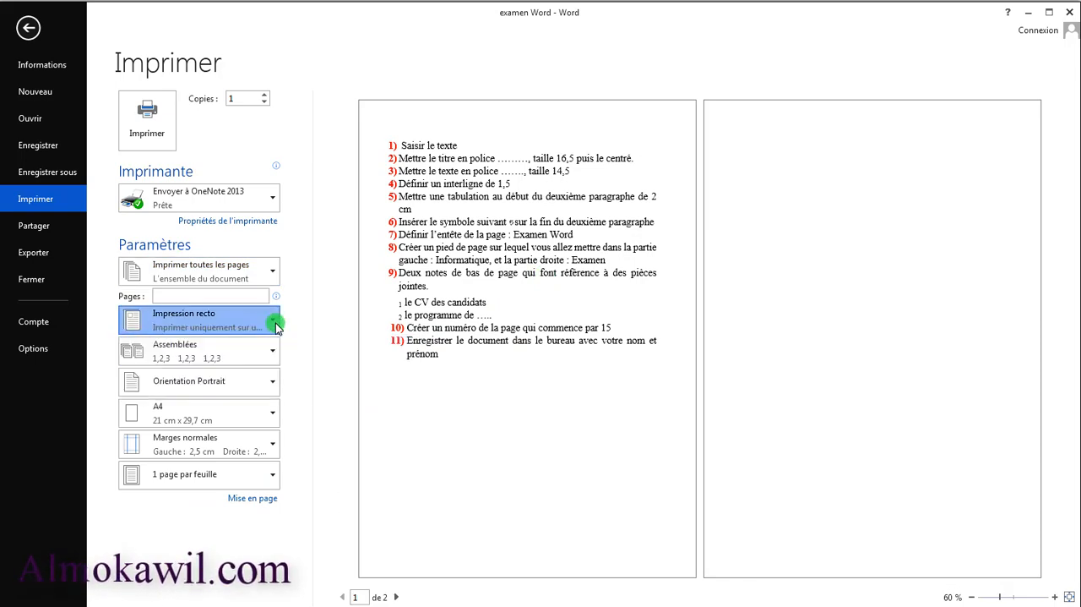
Choose A4 as the print paper size and display the margin presets
click(270, 415)
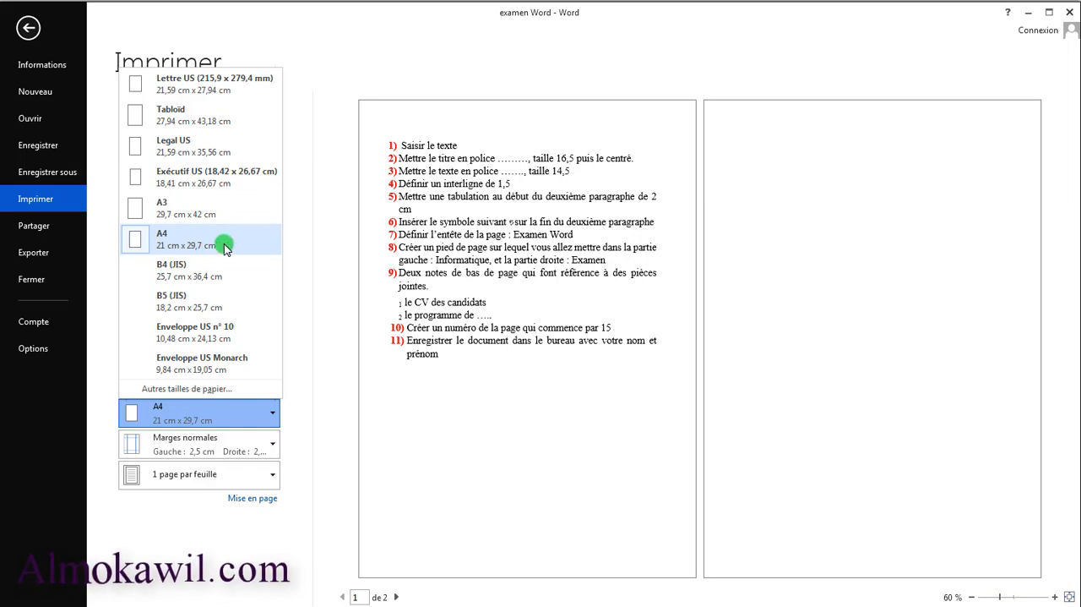
click(163, 242)
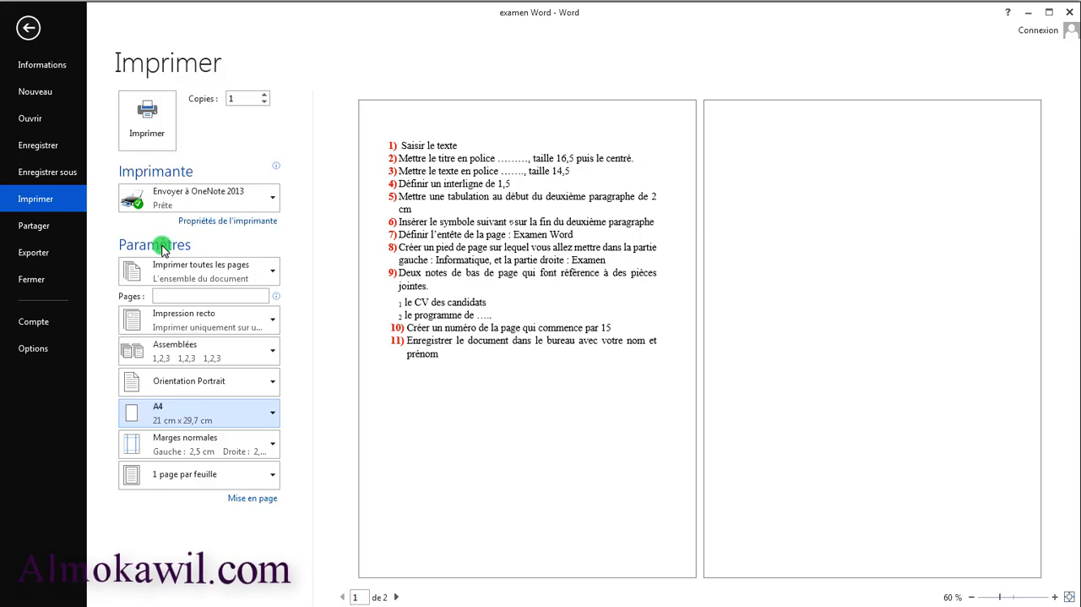
click(278, 446)
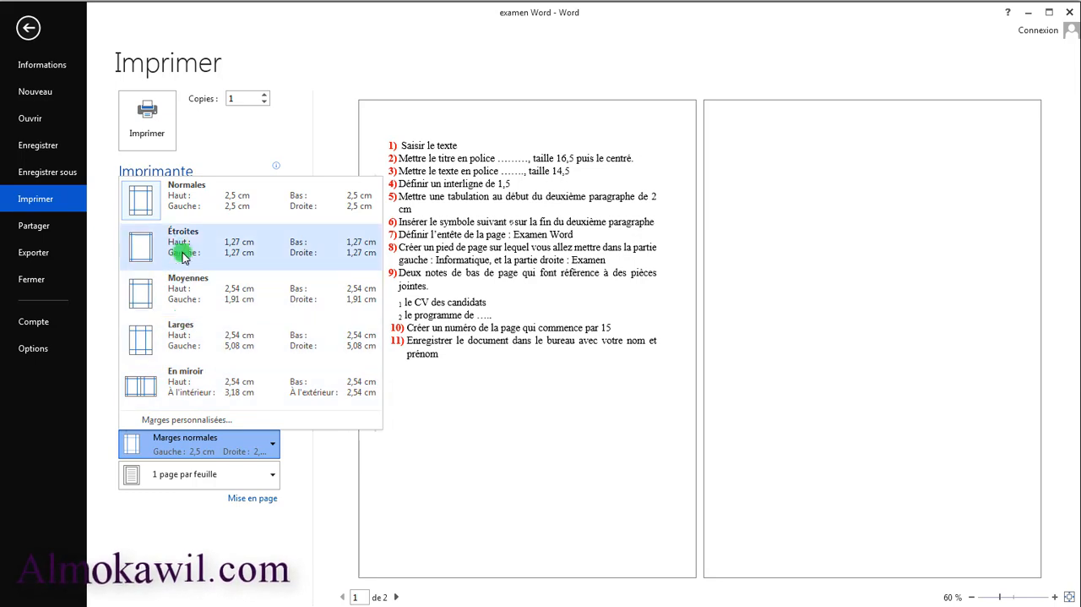
Examine the pages-per-sheet print choices and display the export options for creating a PDF/XPS document
click(266, 477)
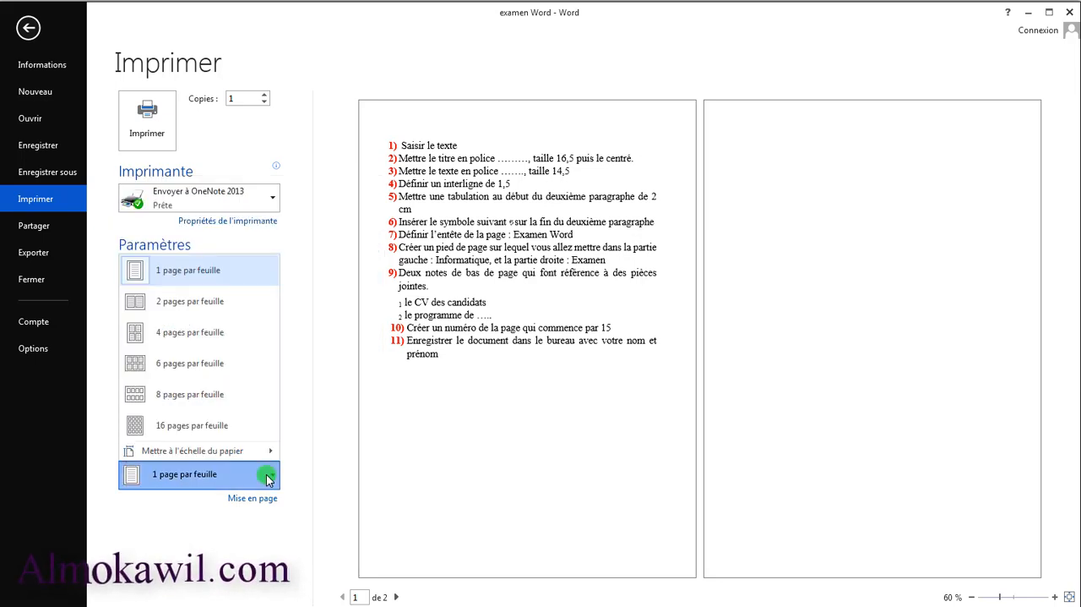
click(267, 478)
click(269, 478)
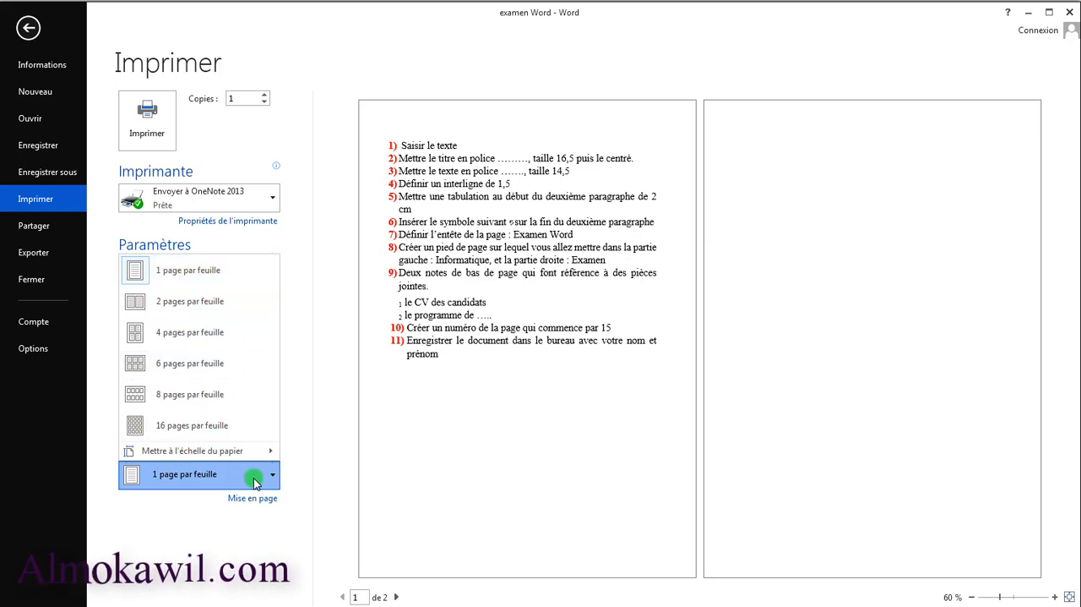
click(270, 481)
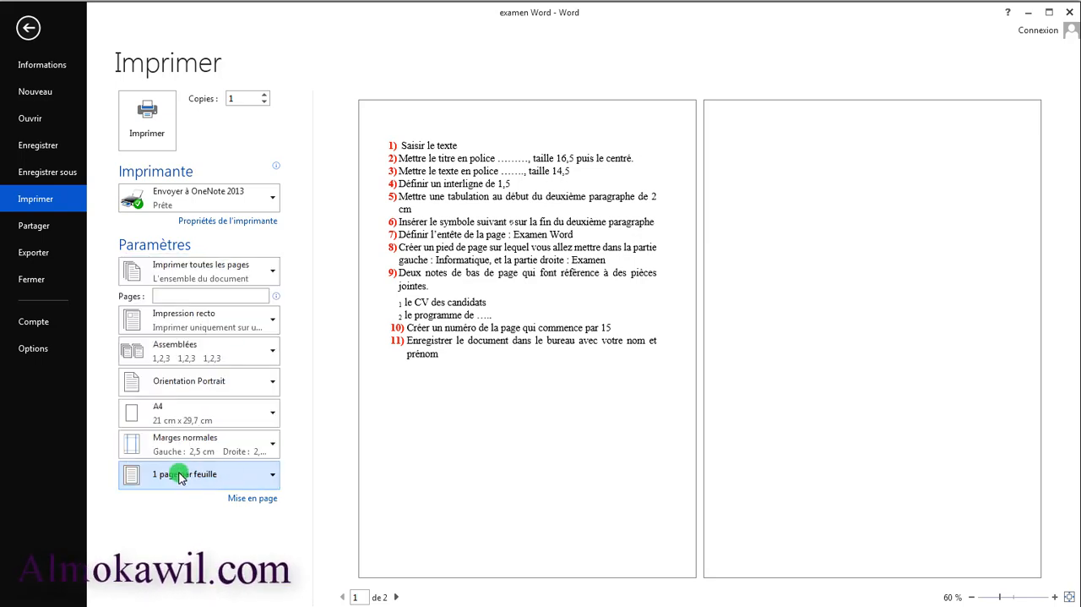
click(269, 479)
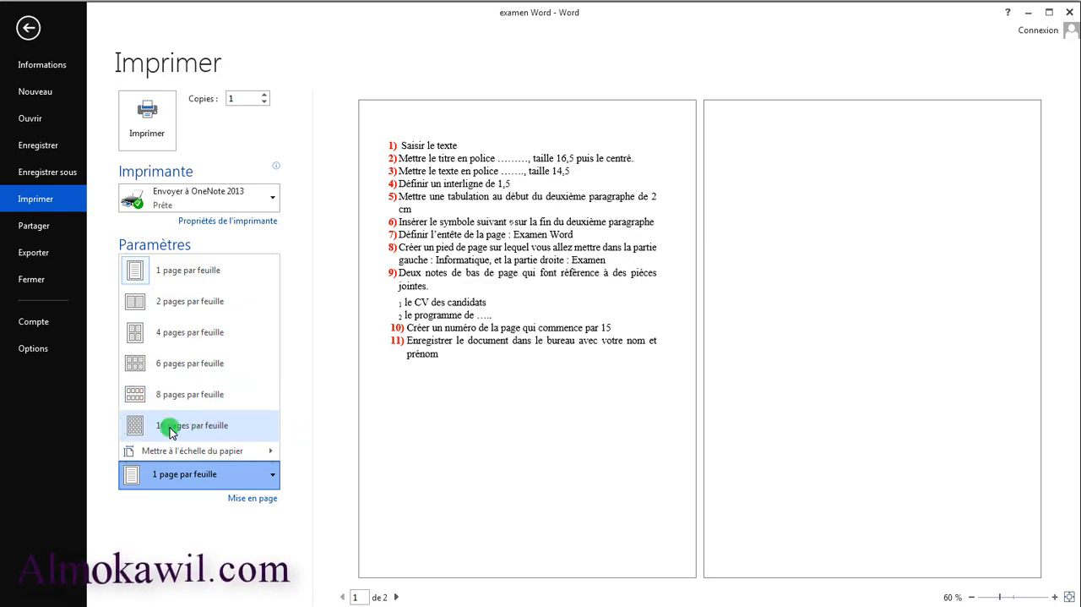
click(295, 368)
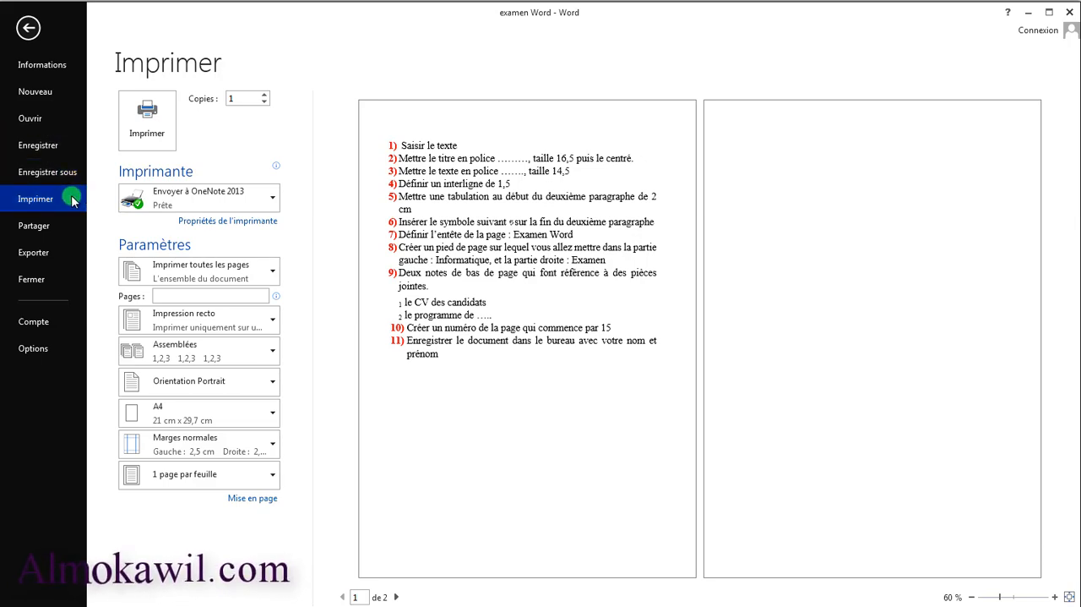
click(33, 255)
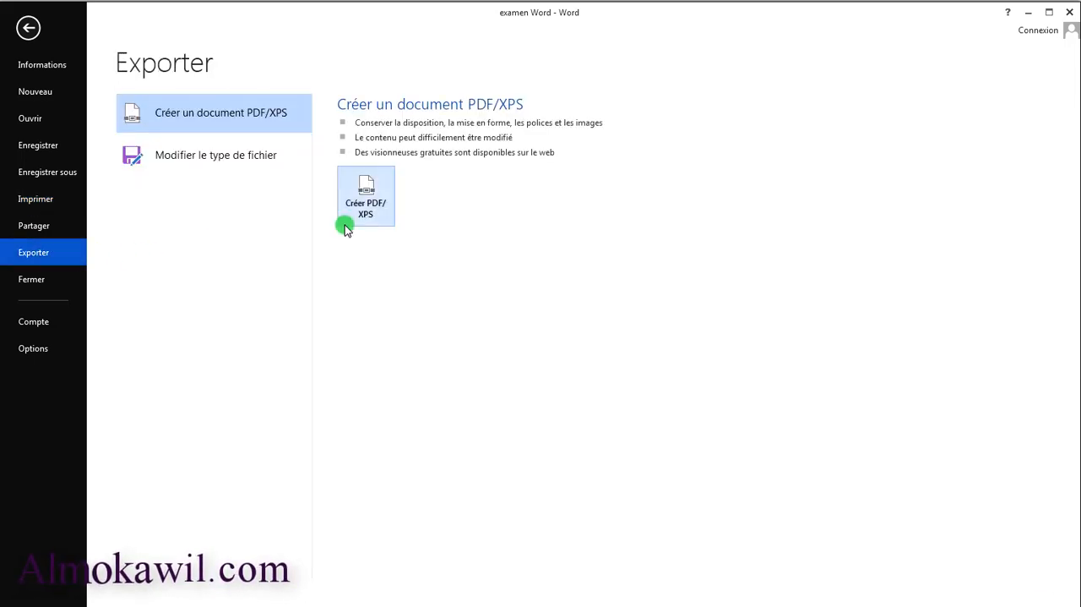
Return to the start of the exam task list, then display the PDF/XPS export options and close them
click(26, 40)
scroll(749, 329, up, 1)
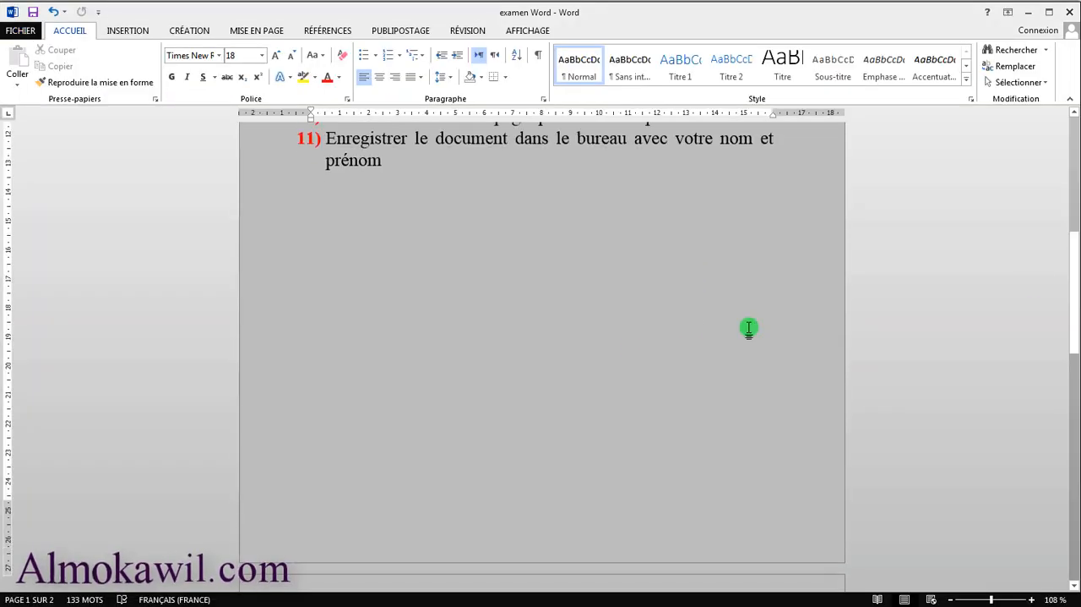
drag(1071, 285, 1070, 179)
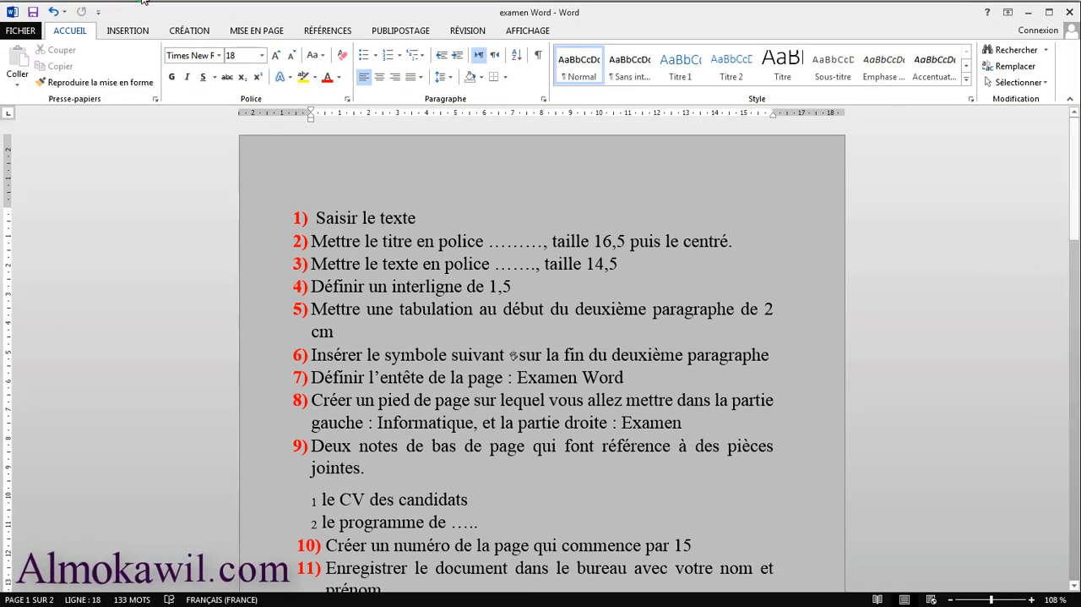
click(26, 32)
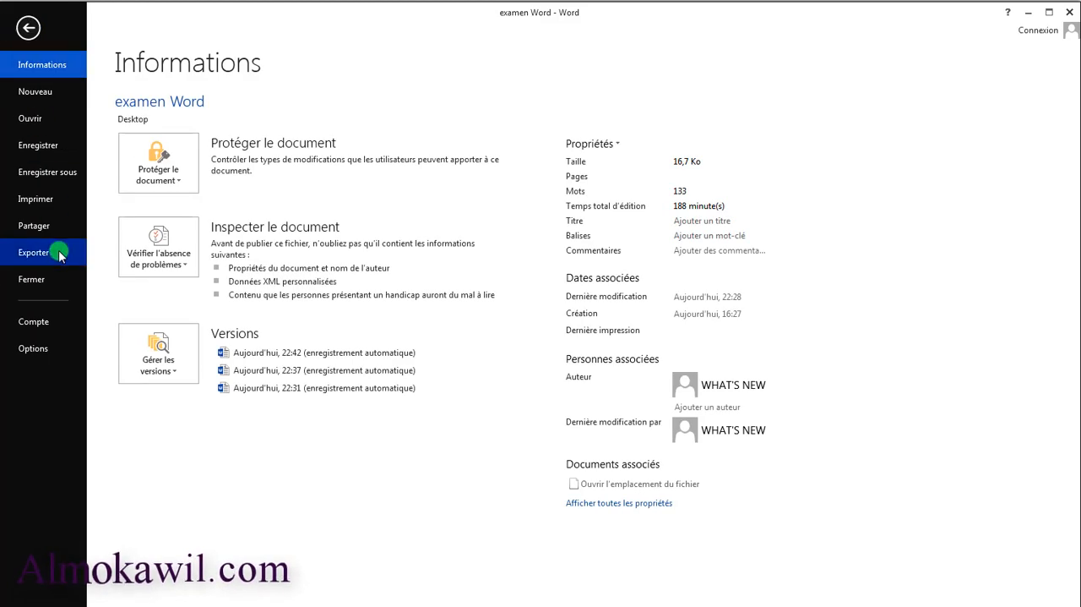
click(34, 253)
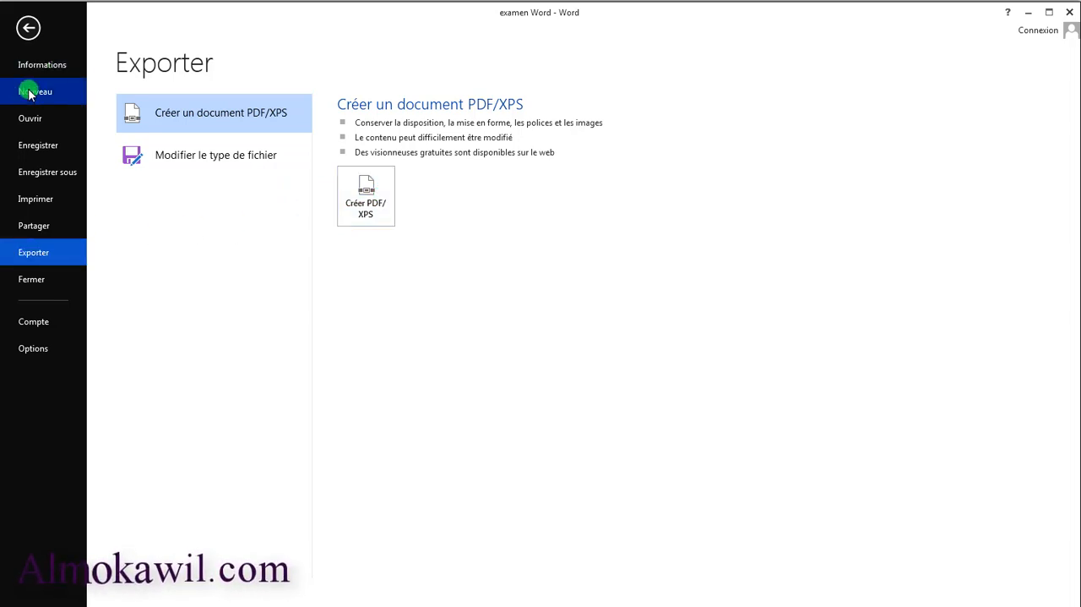
click(28, 28)
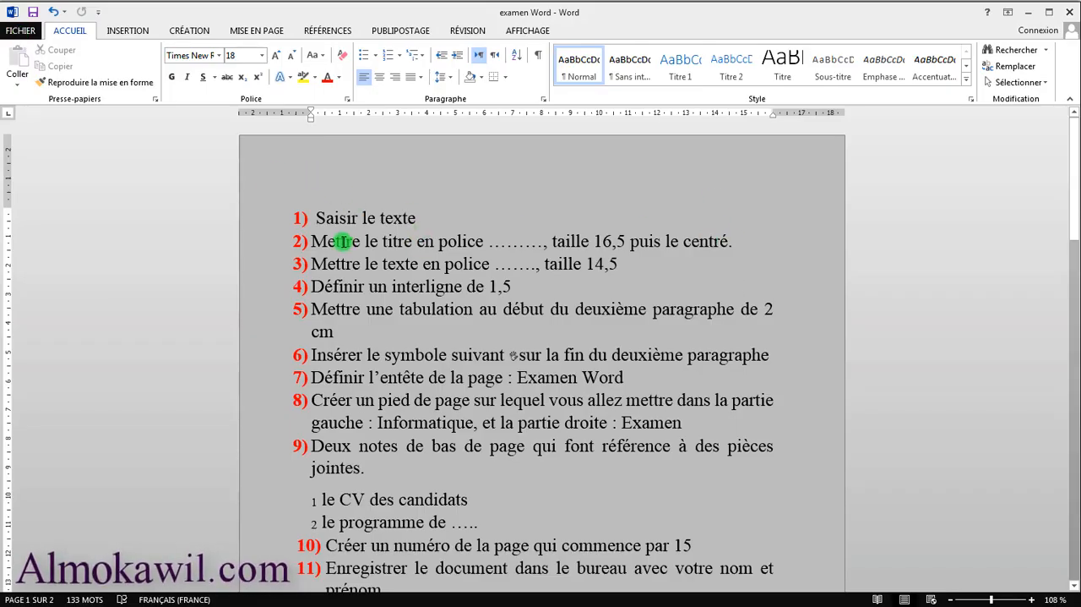
Highlight the first task, "Saisir le texte", and review the remaining exam tasks through task 11
drag(425, 221, 317, 219)
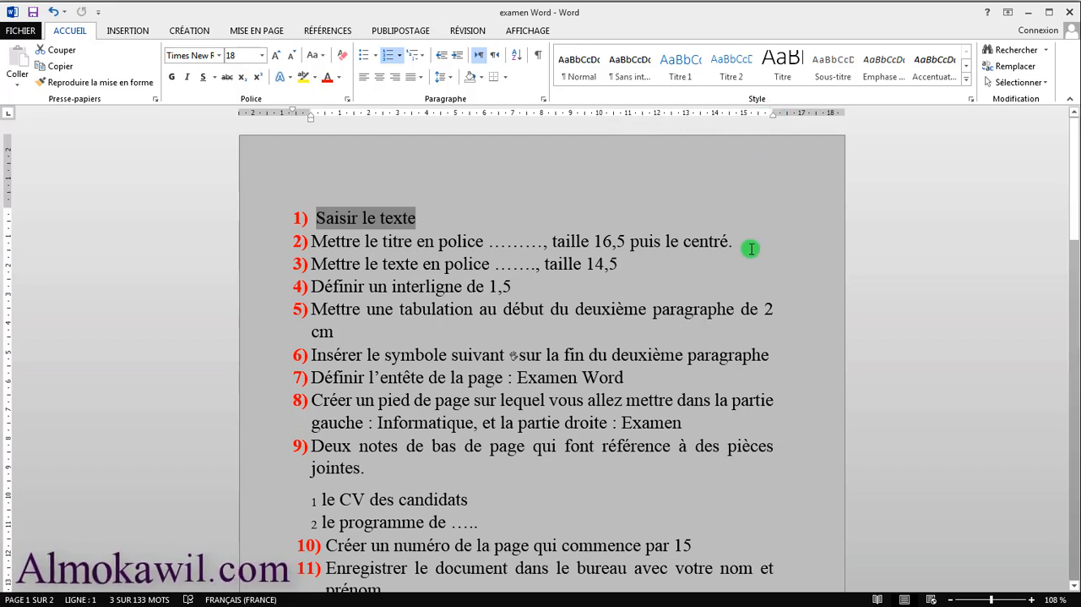
click(461, 263)
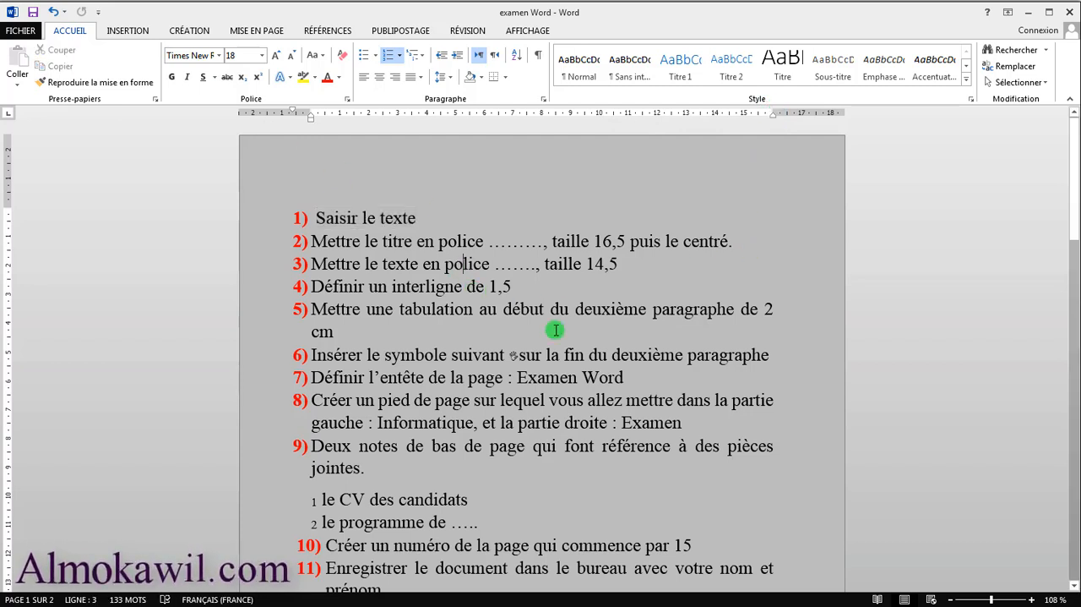
scroll(527, 324, down, 2)
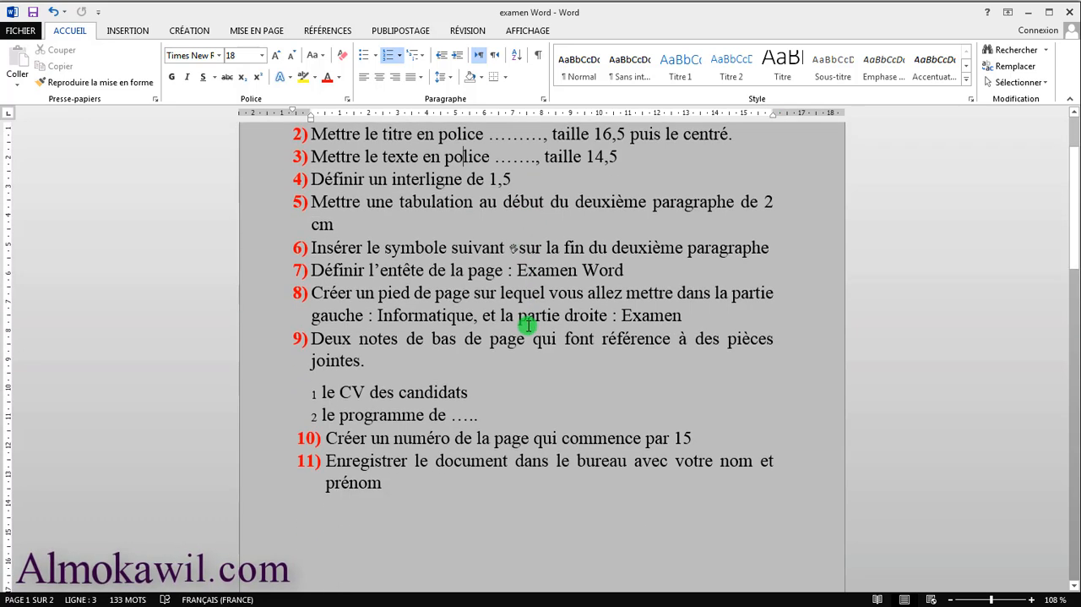
scroll(527, 324, down, 3)
scroll(528, 321, up, 3)
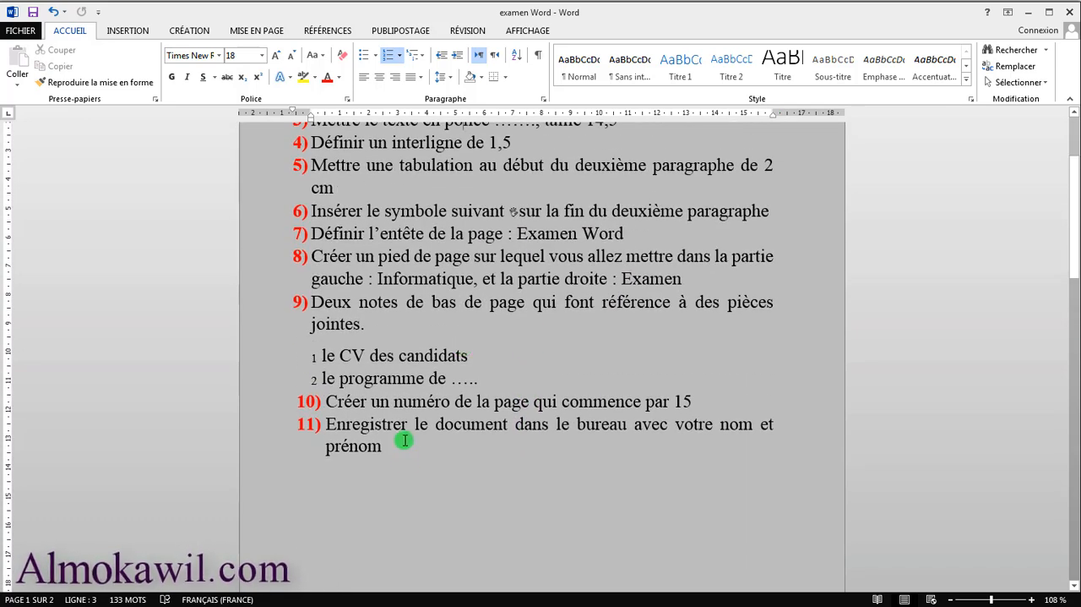
scroll(387, 456, up, 2)
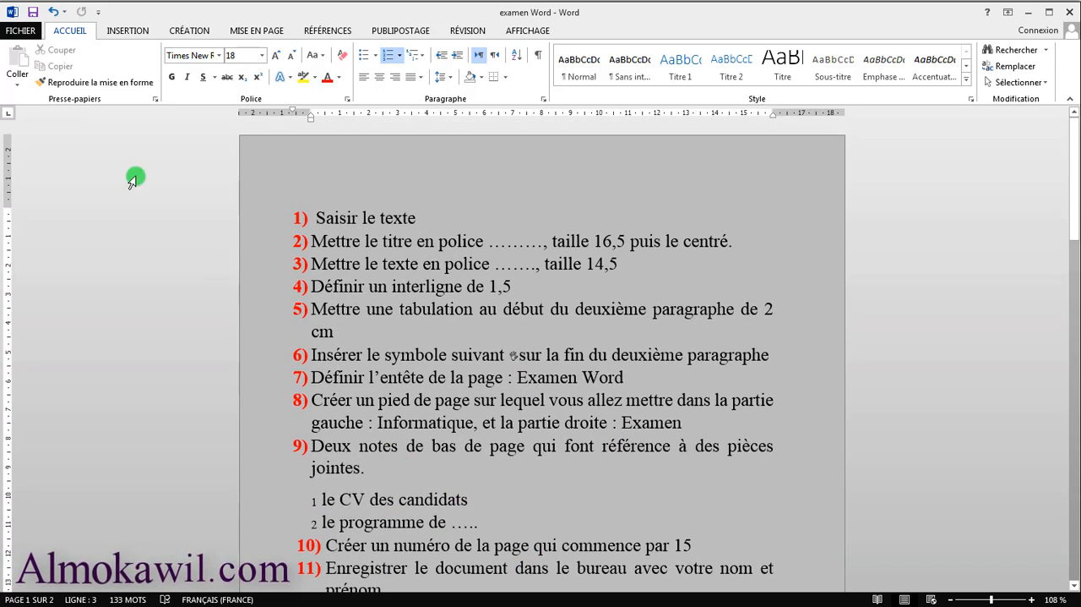
Show the option for creating a PDF/XPS document once more and go back to the document
click(22, 32)
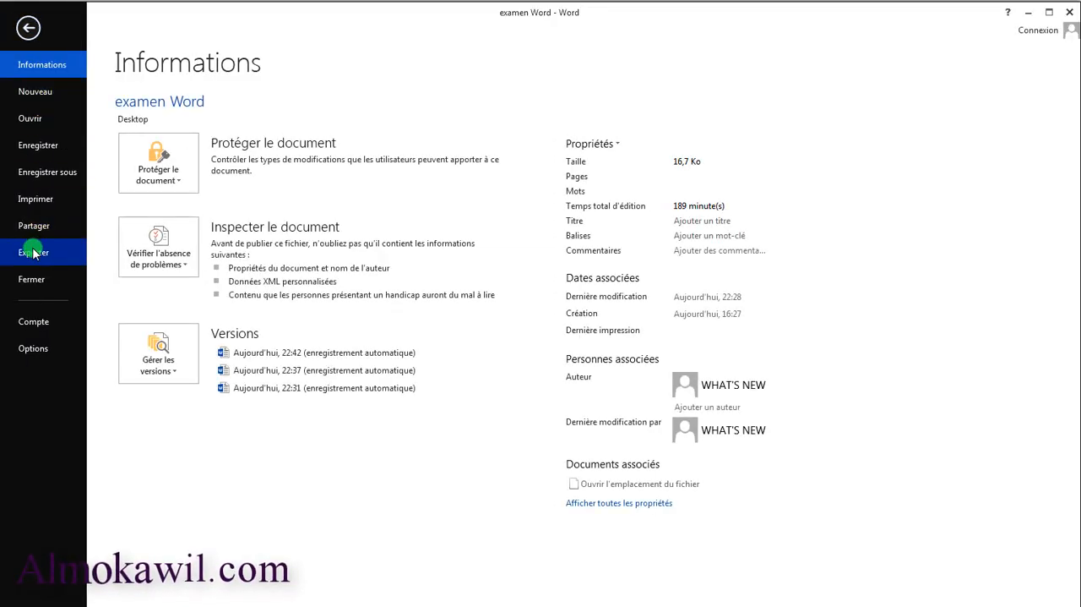
click(34, 252)
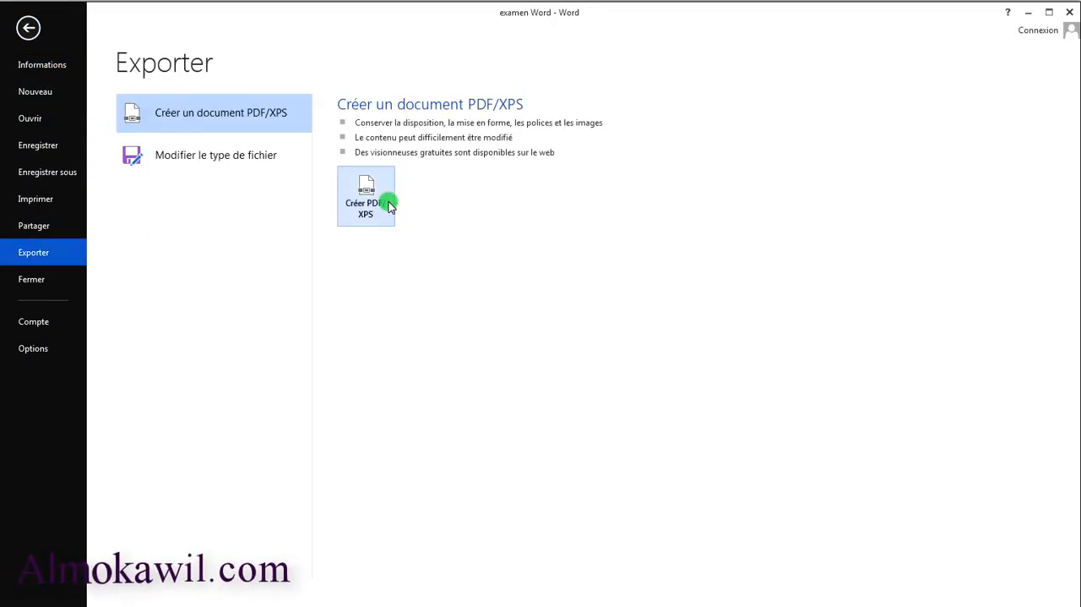
key(Escape)
Reread the whole exam task list, highlighting all its text from the last task up to the first and clearing the selection
scroll(357, 282, down, 1)
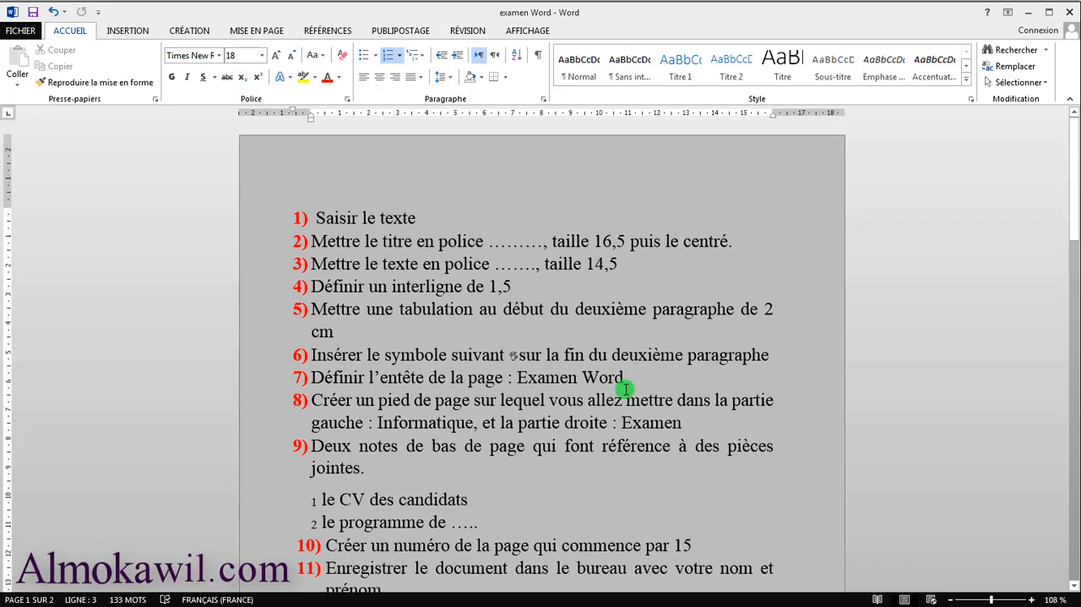
scroll(643, 377, down, 1)
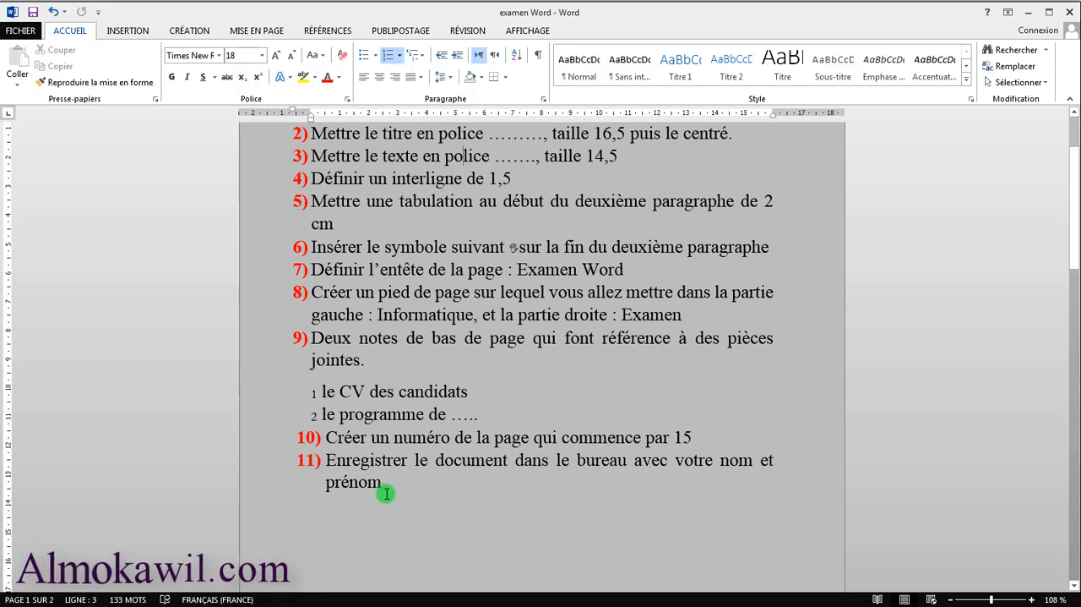
scroll(387, 494, up, 3)
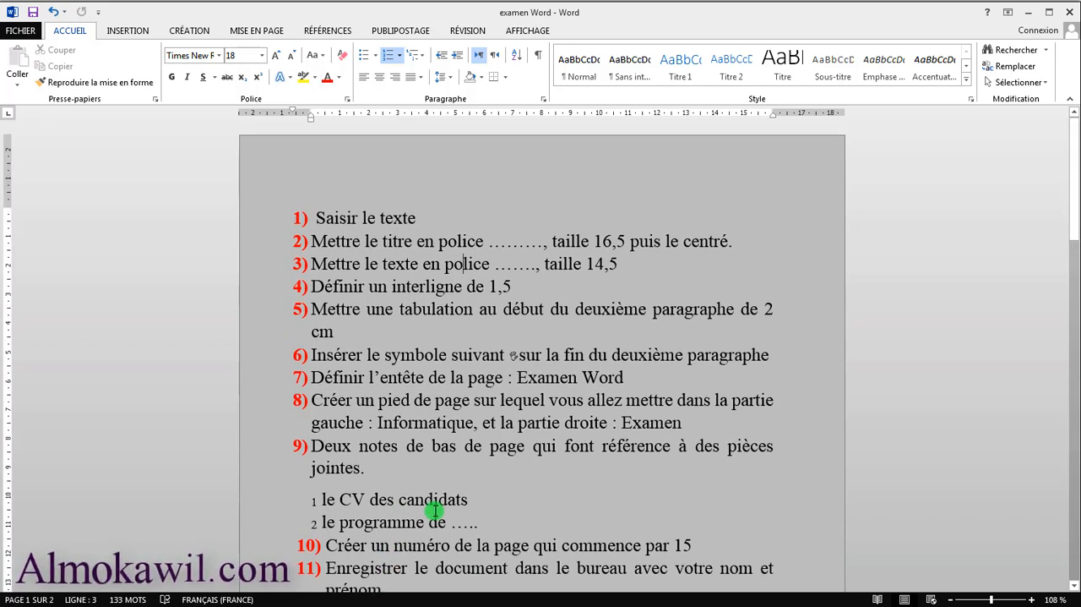
scroll(434, 510, down, 4)
drag(367, 439, 306, 118)
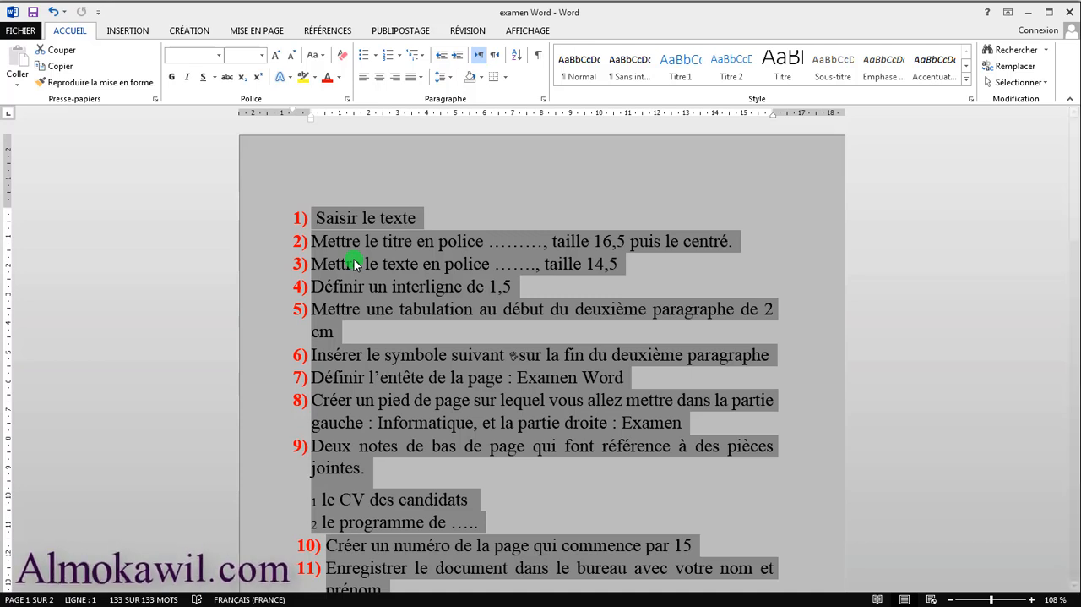
click(427, 222)
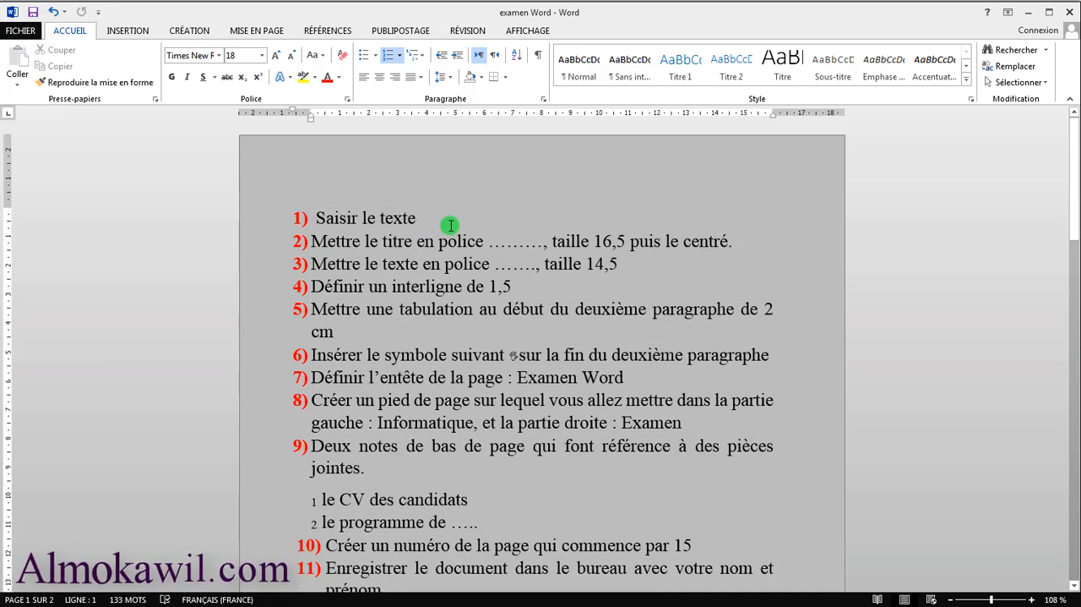
scroll(495, 381, down, 2)
scroll(531, 342, up, 2)
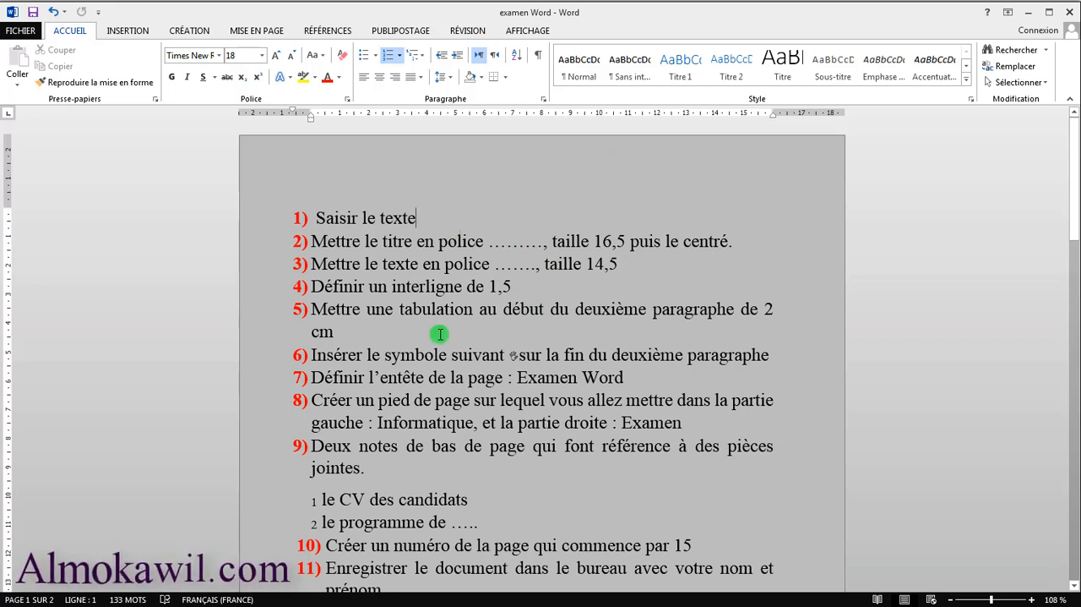
scroll(504, 390, down, 1)
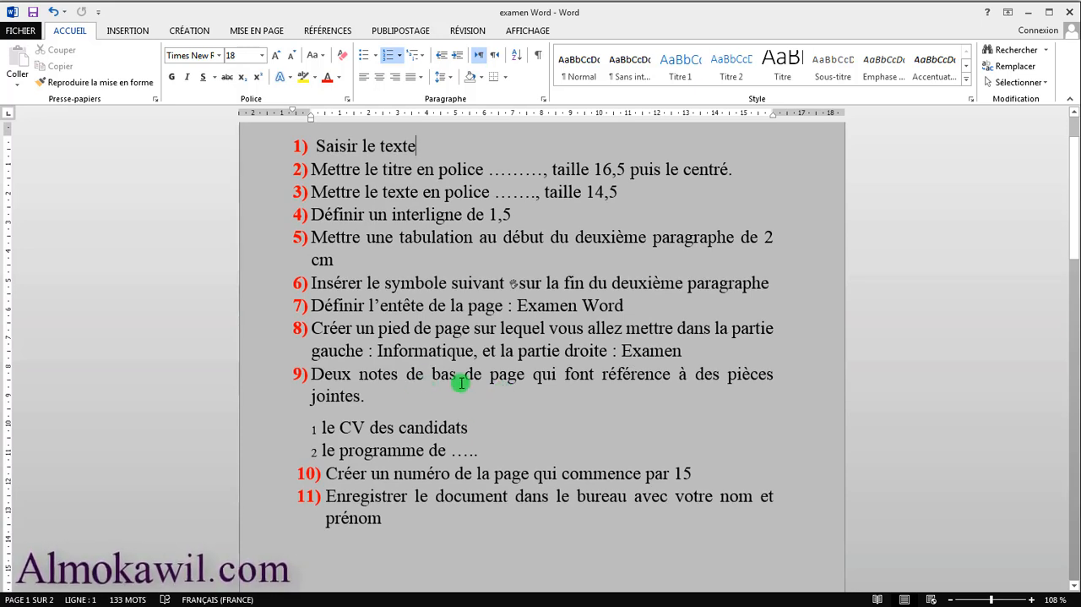
scroll(456, 380, up, 1)
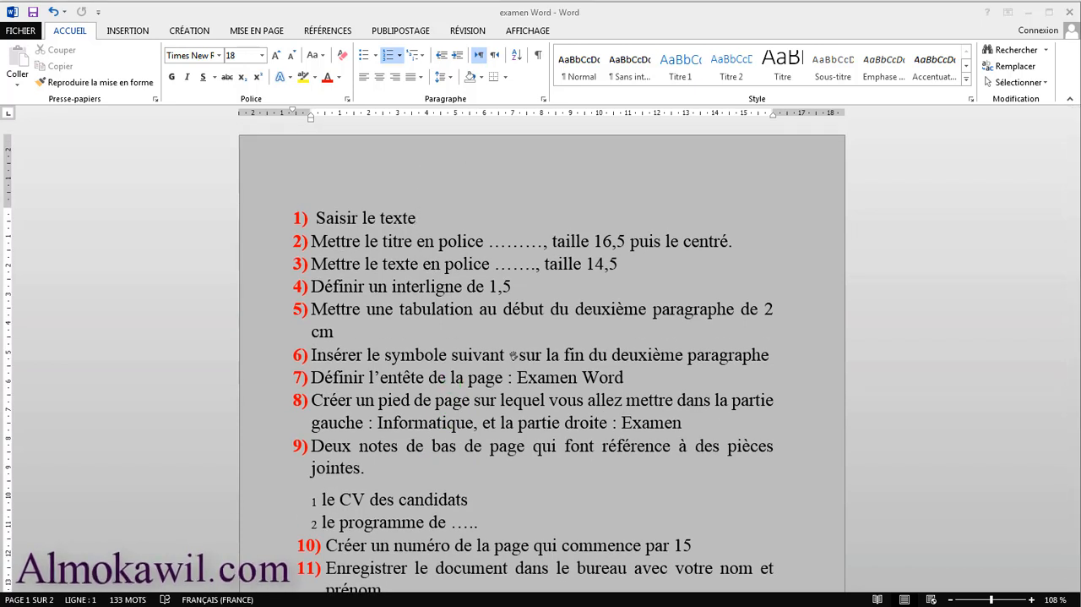